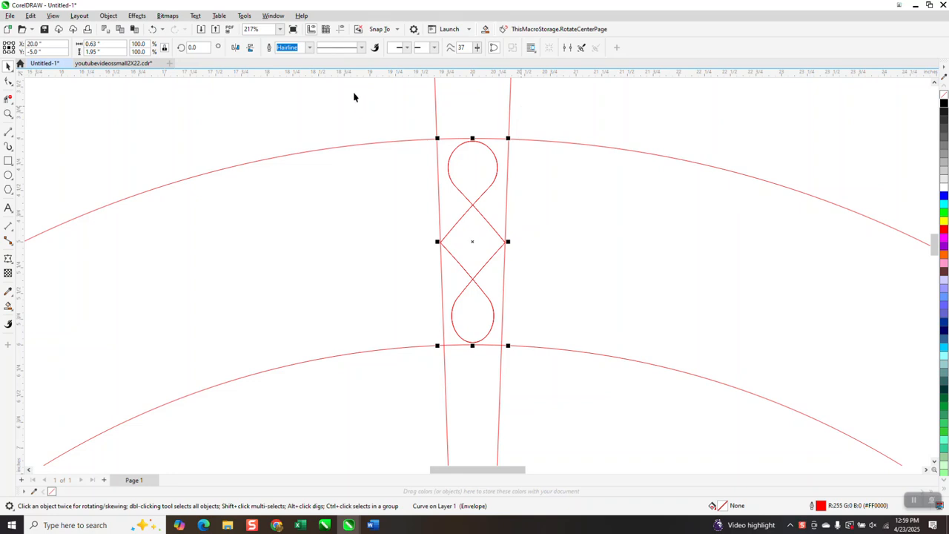
Rotate a copy of the link motif by 4 degrees about the page centre and examine where it meets the original.
double_click(194, 48)
text(4)
key(Return)
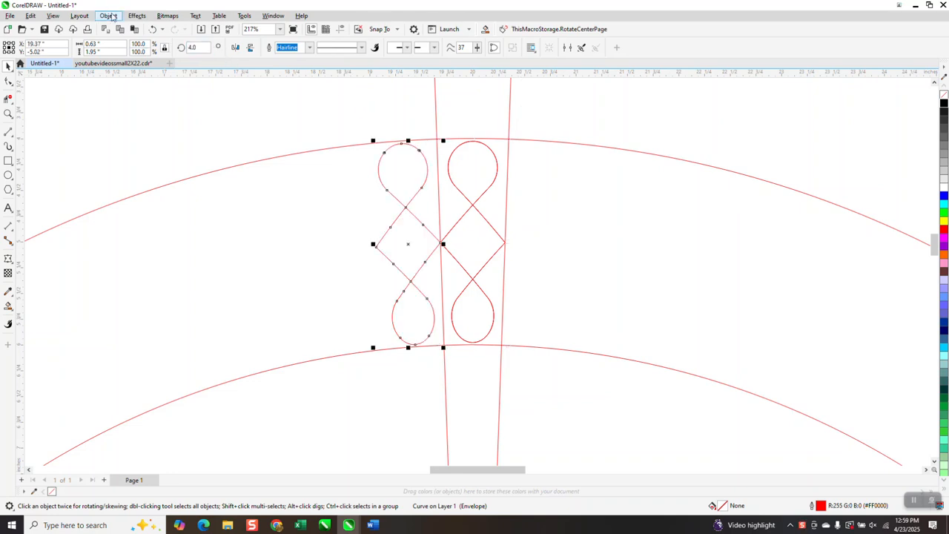
click(8, 113)
drag(421, 234, 466, 254)
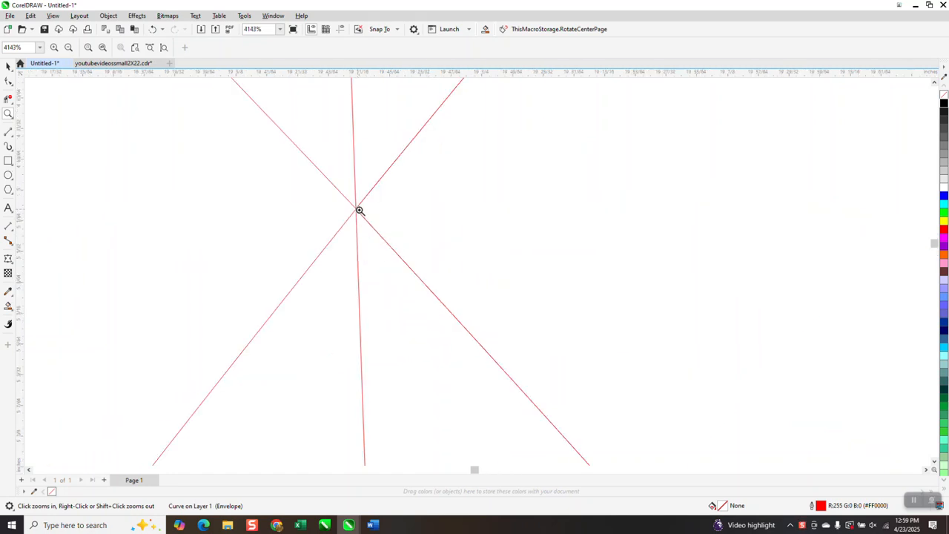
scroll(358, 212, down, 8)
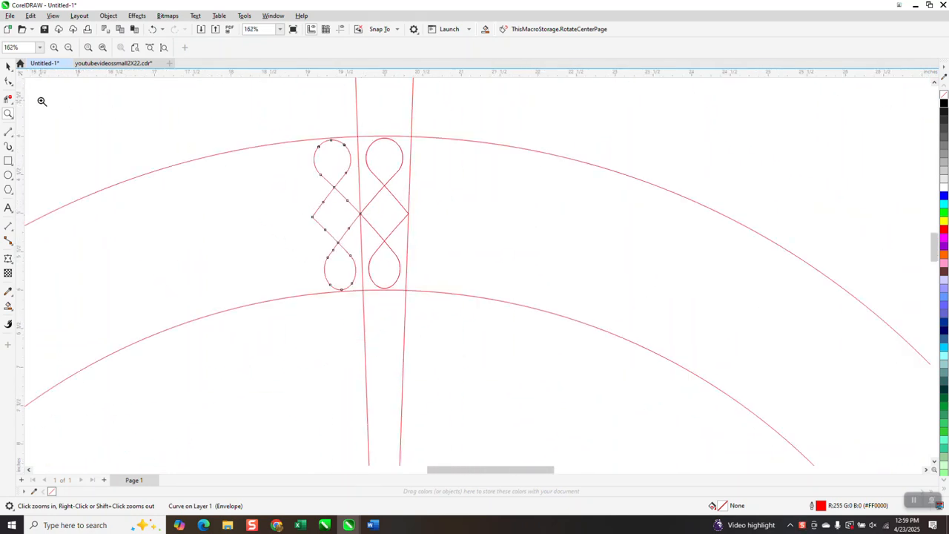
Set the outline width of both link motifs to 0.0625 in and check how their lines overlap at the joint.
click(8, 66)
click(339, 152)
drag(304, 128, 407, 298)
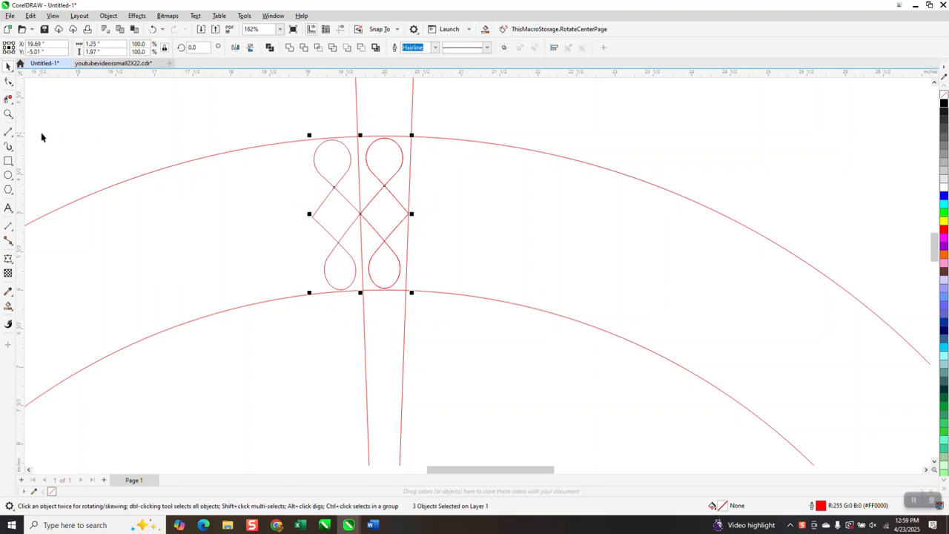
click(9, 114)
drag(347, 210, 387, 230)
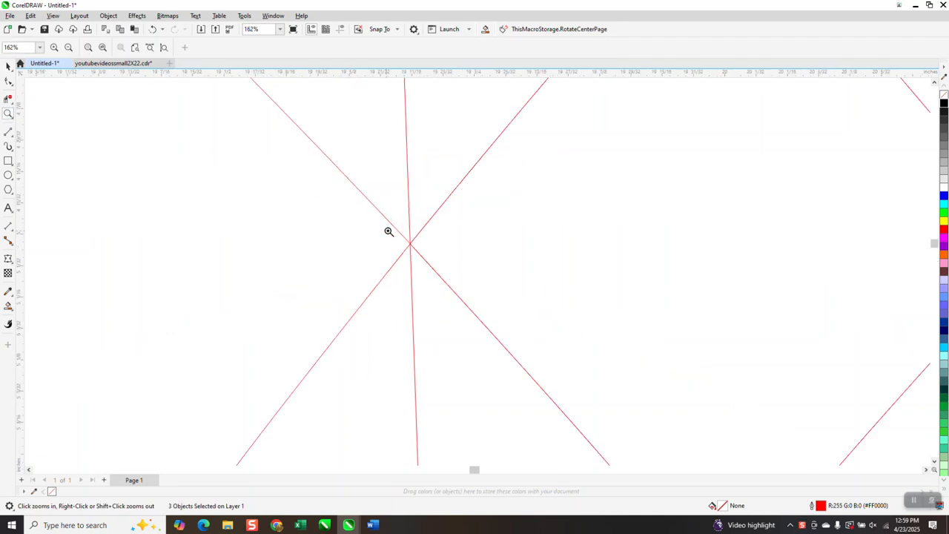
click(8, 66)
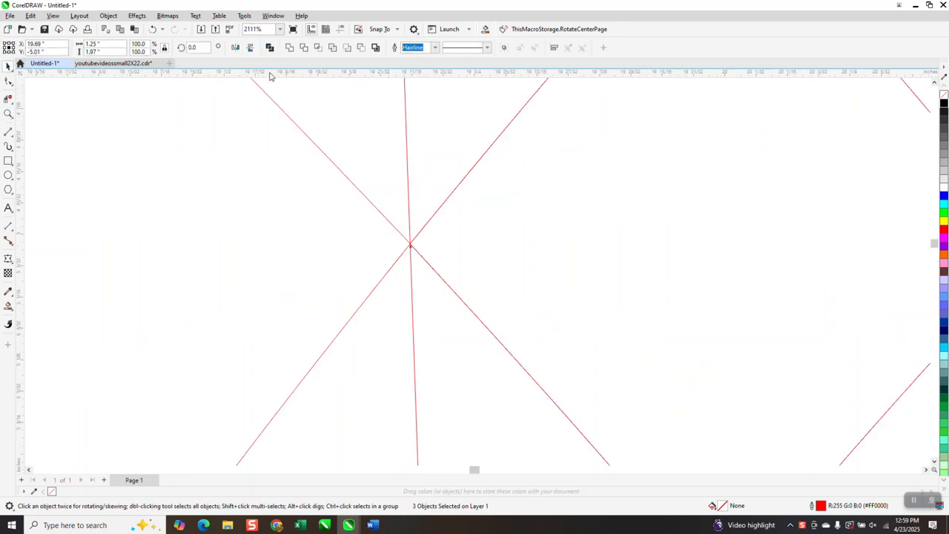
click(435, 47)
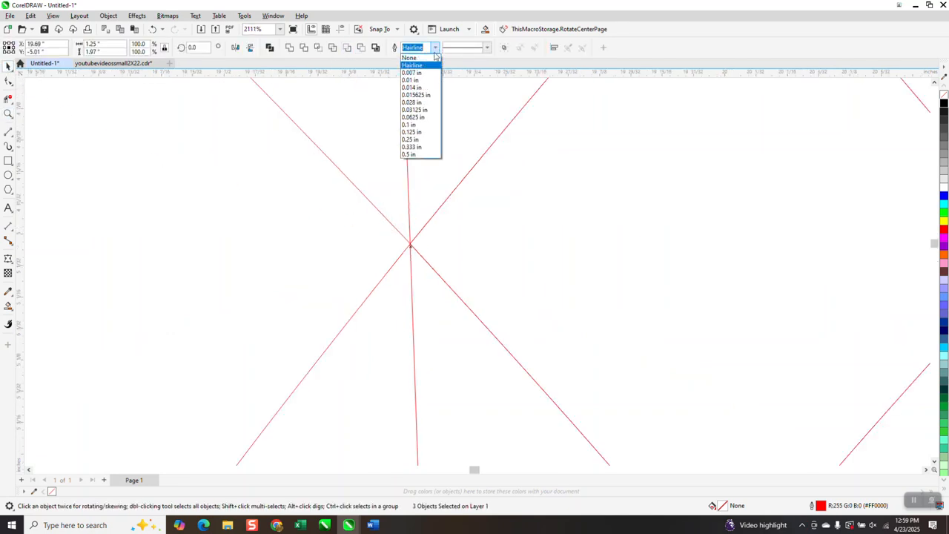
click(417, 118)
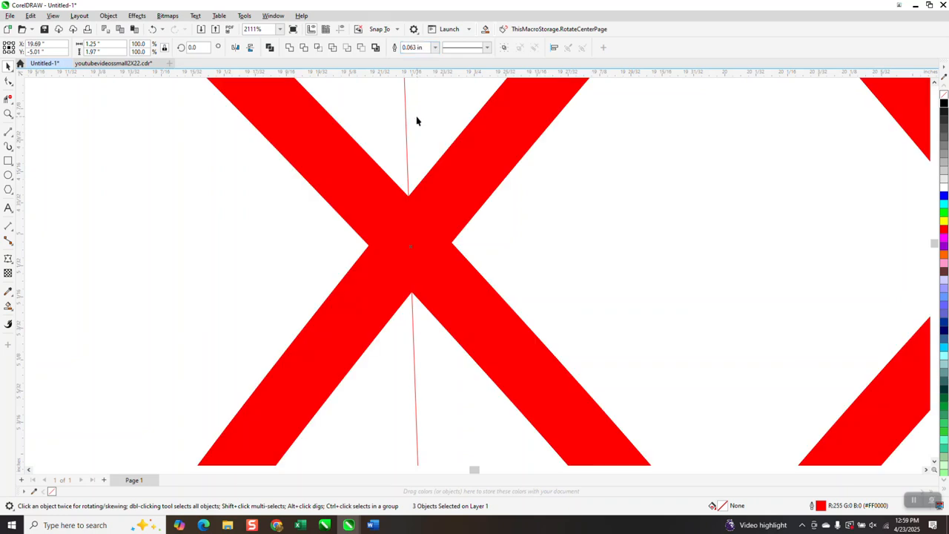
scroll(275, 142, down, 3)
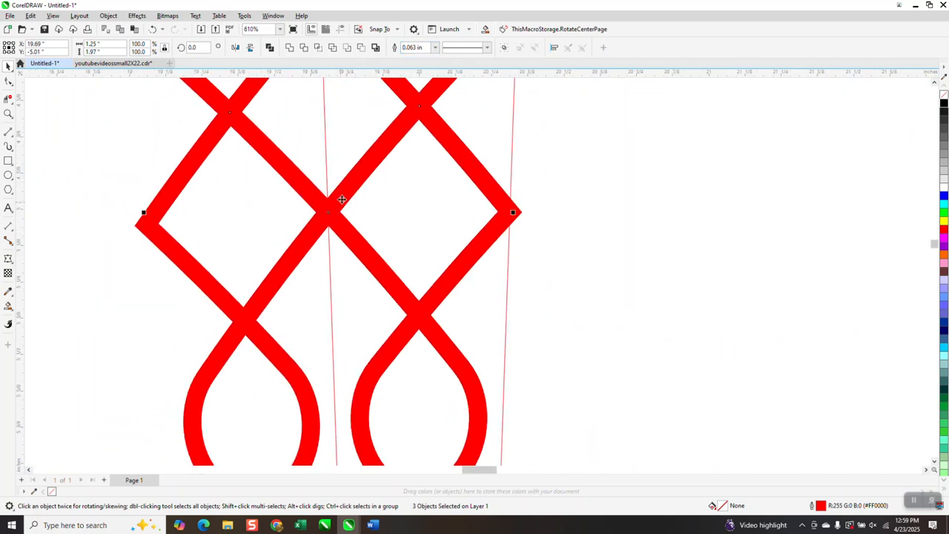
scroll(333, 213, down, 3)
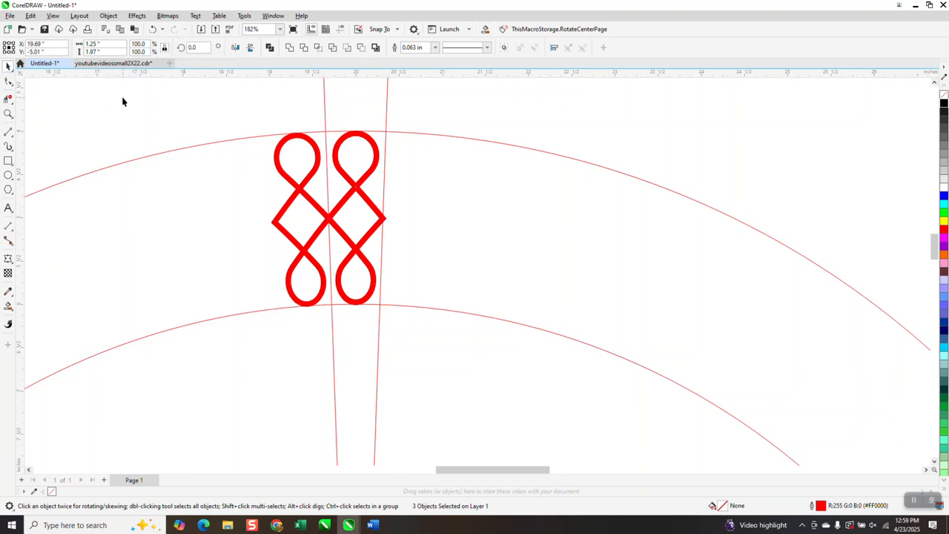
Delete the rotated copy of the thick-outlined link motif.
click(338, 156)
click(317, 149)
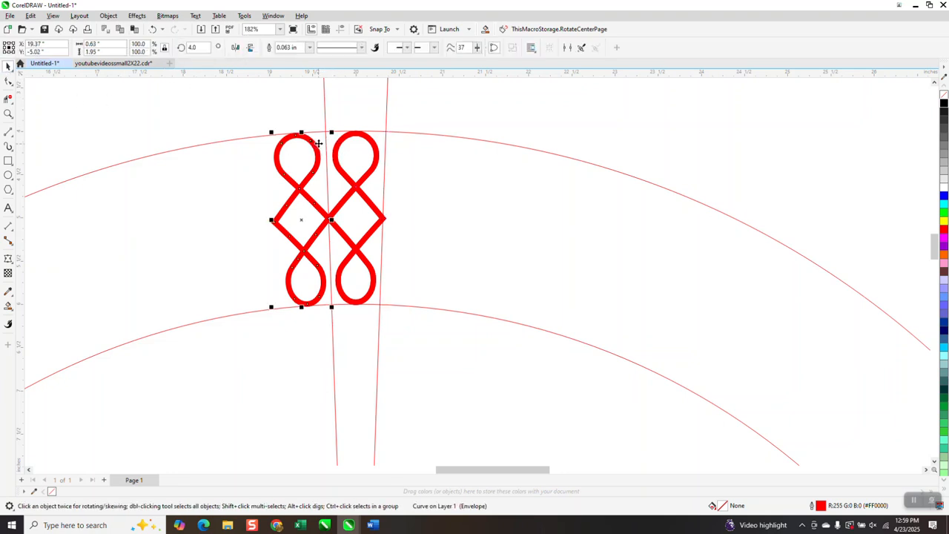
key(Delete)
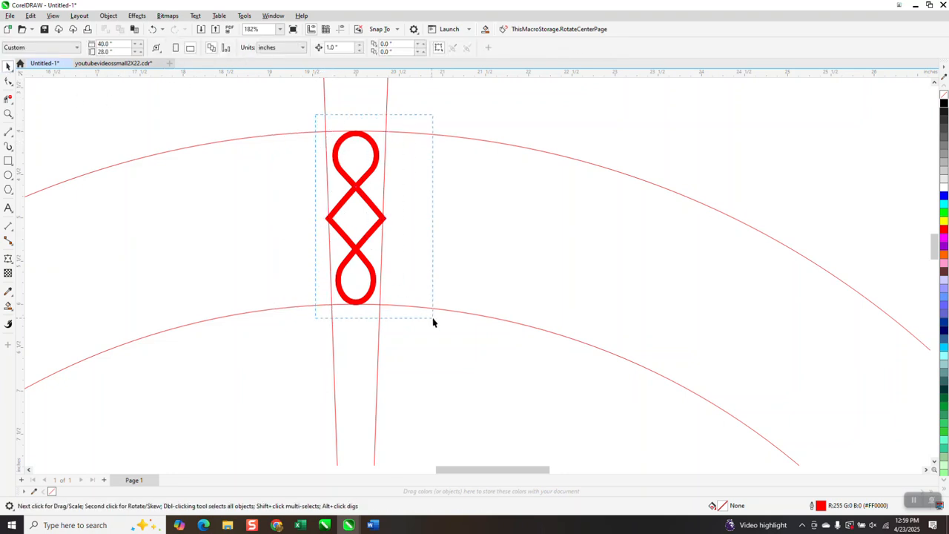
Convert the outlines of the remaining stacked link motifs to objects.
drag(433, 322, 428, 311)
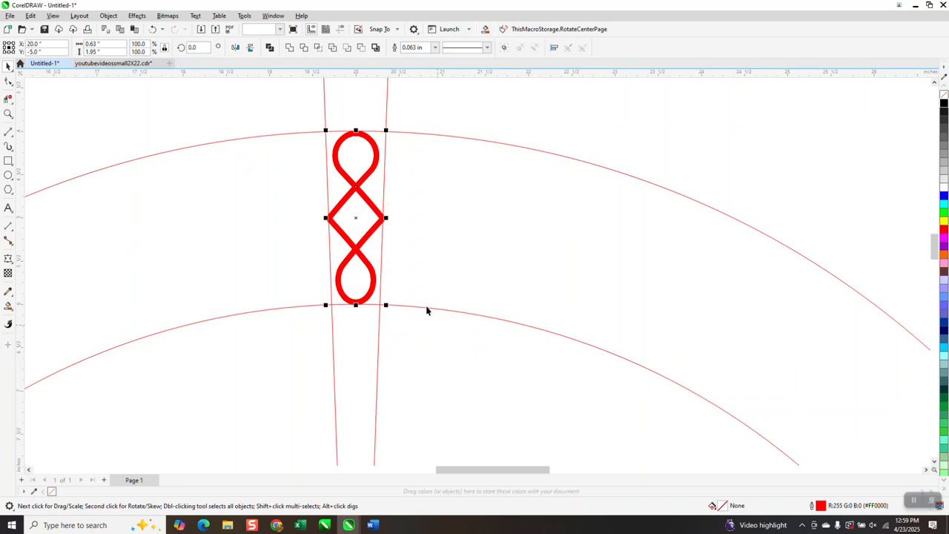
click(109, 16)
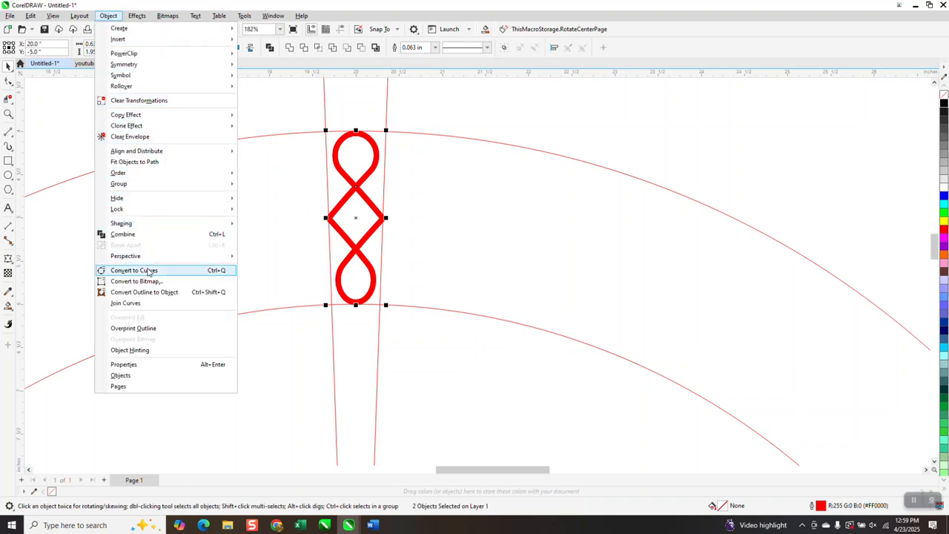
click(154, 292)
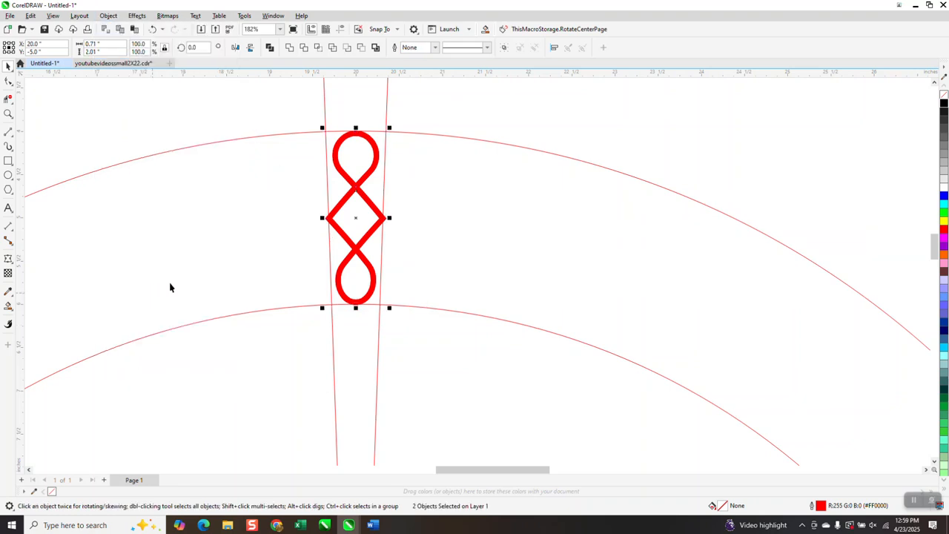
Give the converted link motifs no fill and a black hairline outline, and check their side tips against the guide lines.
click(944, 101)
right_click(944, 105)
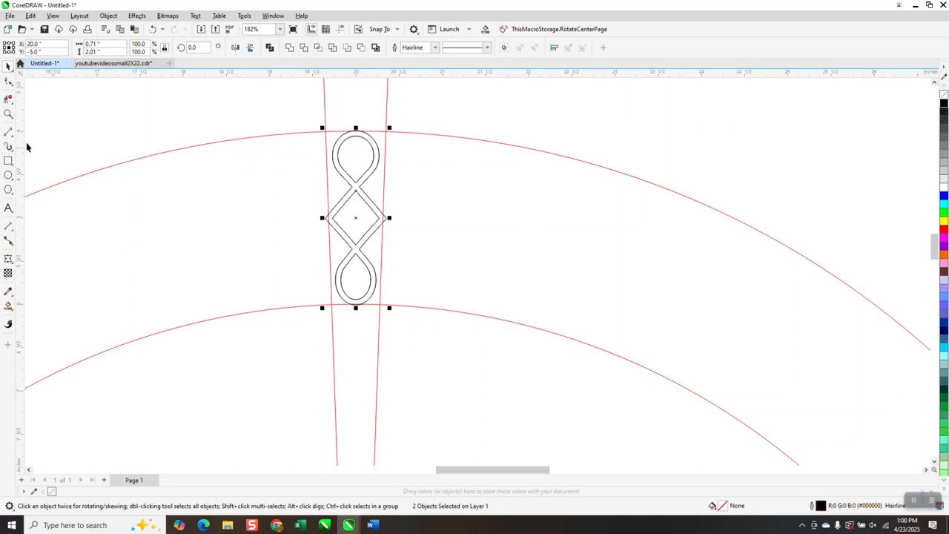
click(8, 114)
drag(297, 203, 370, 255)
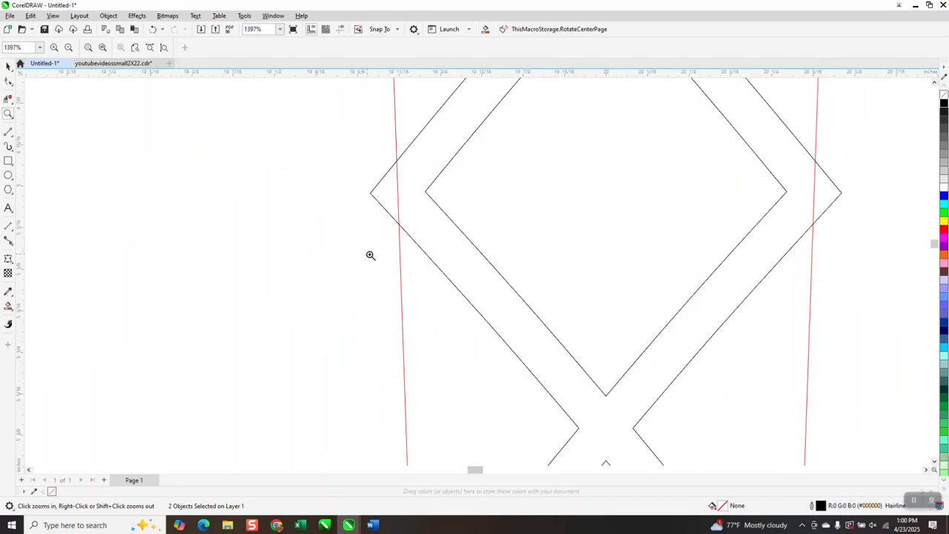
scroll(373, 200, down, 6)
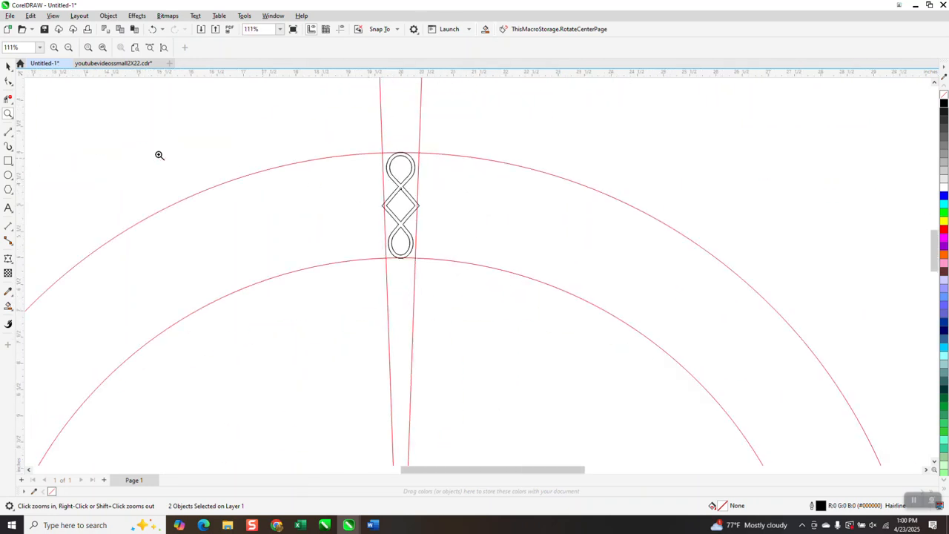
click(5, 66)
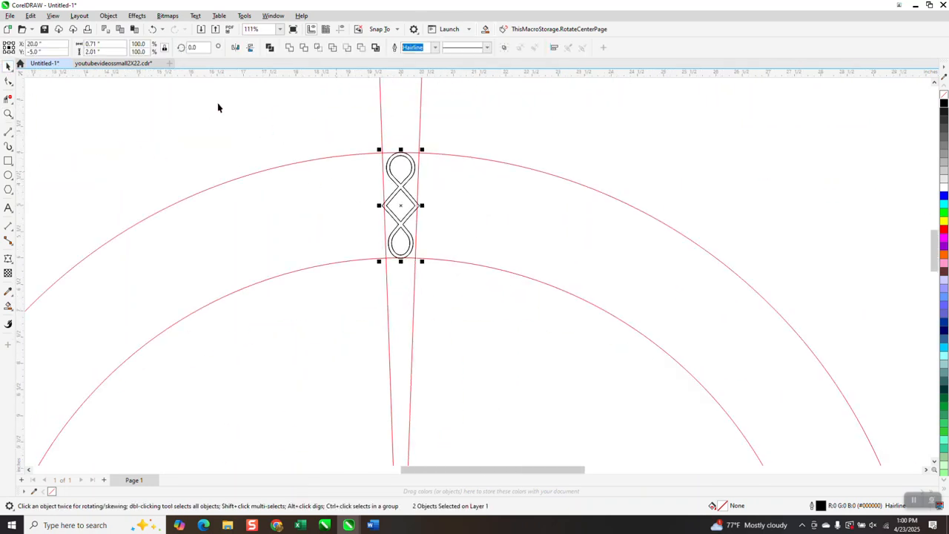
Try rotating the stacked link motifs by 4 degrees, and undo the rotation.
click(207, 47)
text(4)
key(Return)
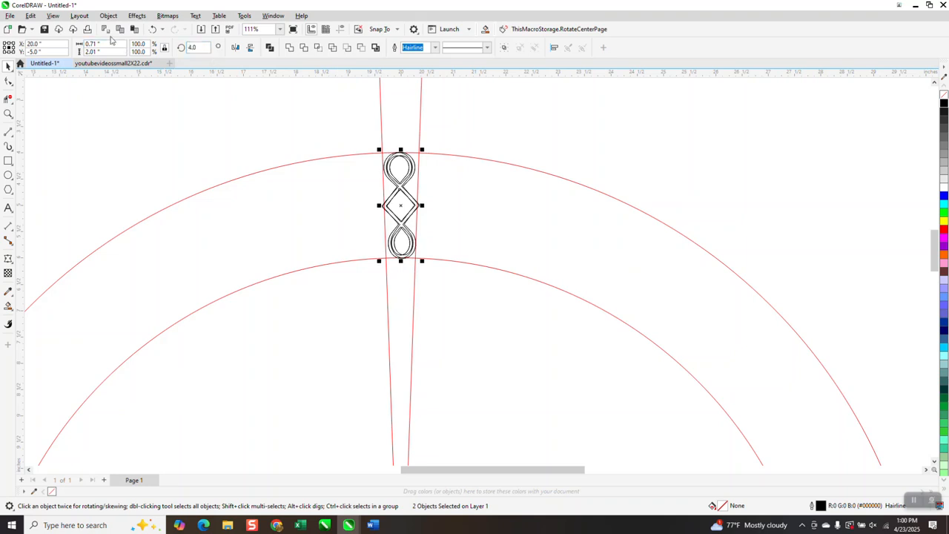
click(153, 29)
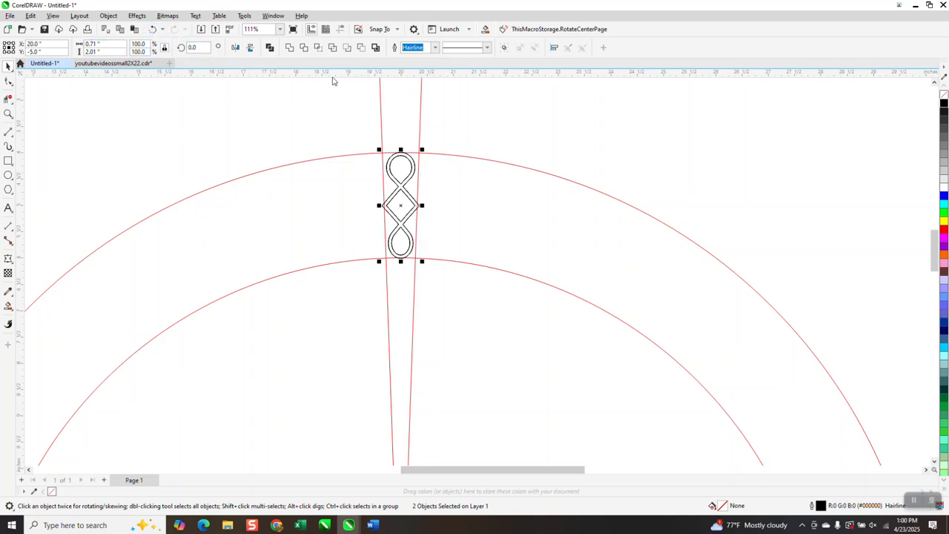
click(407, 204)
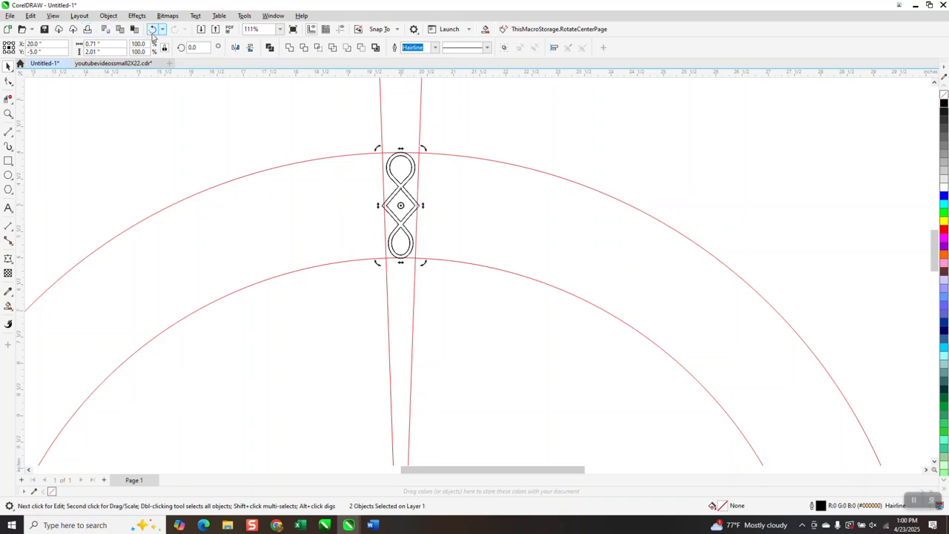
click(457, 143)
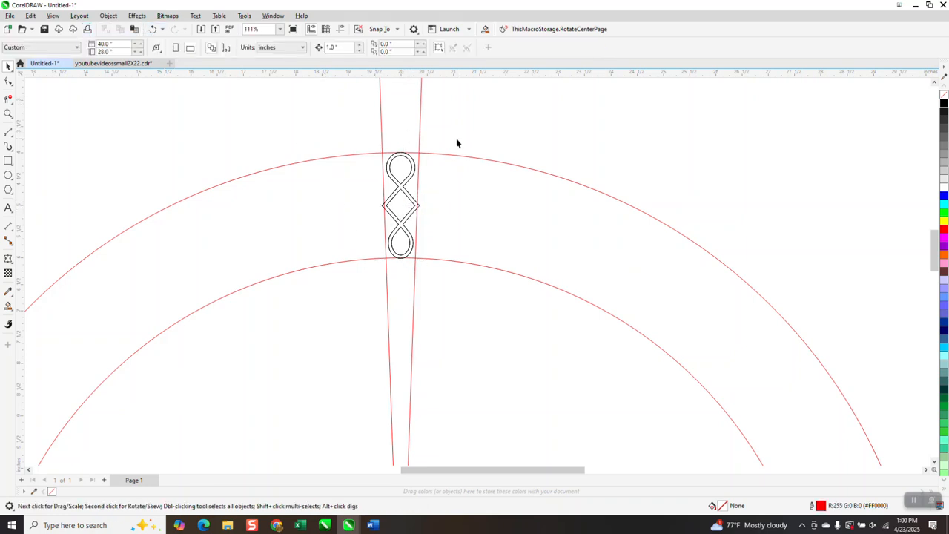
Delete the stacked link motifs and restore only a single one between the guide lines.
click(413, 164)
key(Delete)
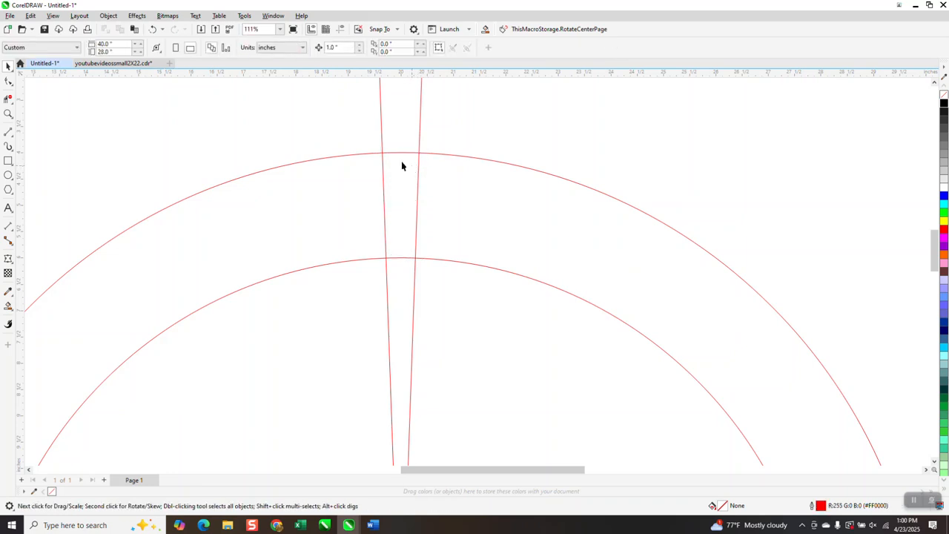
click(152, 29)
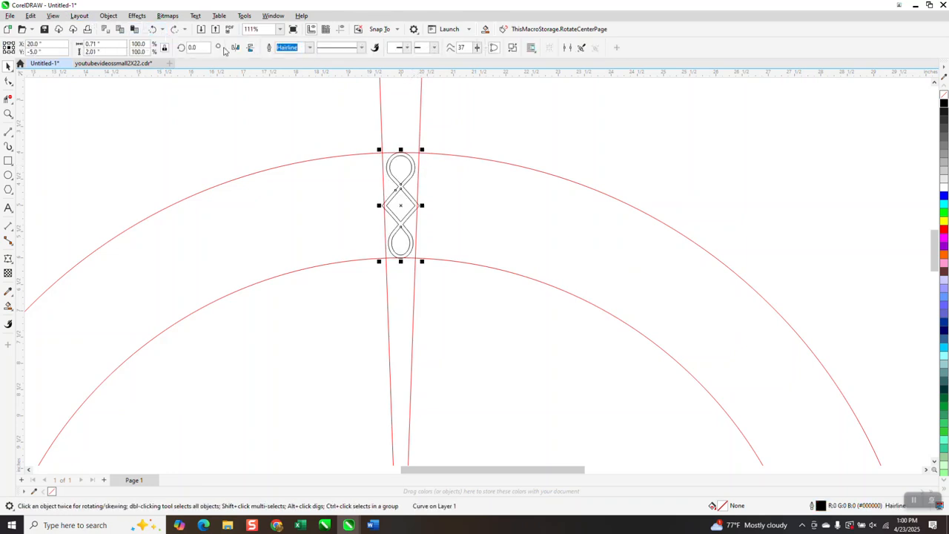
Duplicate the link motif in place and rotate the copy by 4 degrees about the page centre.
key(ctrl+v)
click(401, 205)
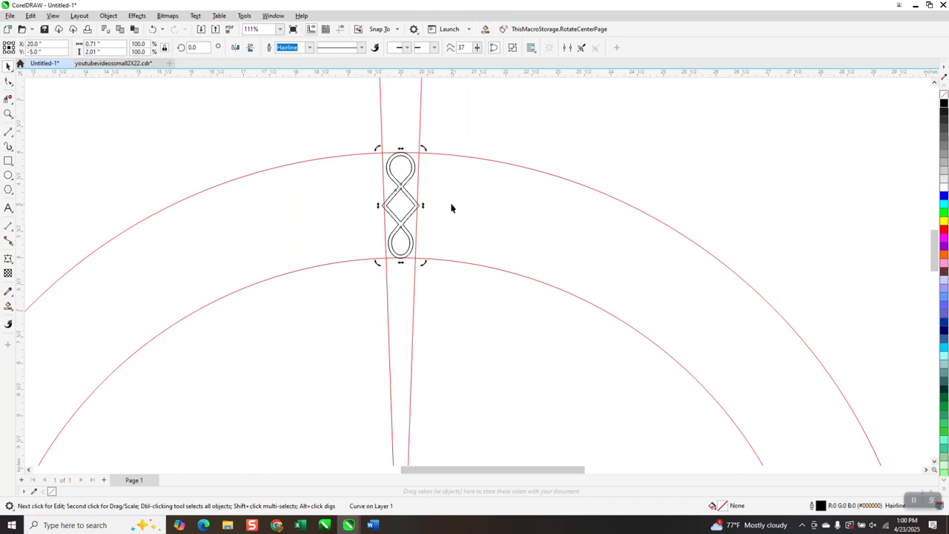
click(194, 47)
text(4)
key(Return)
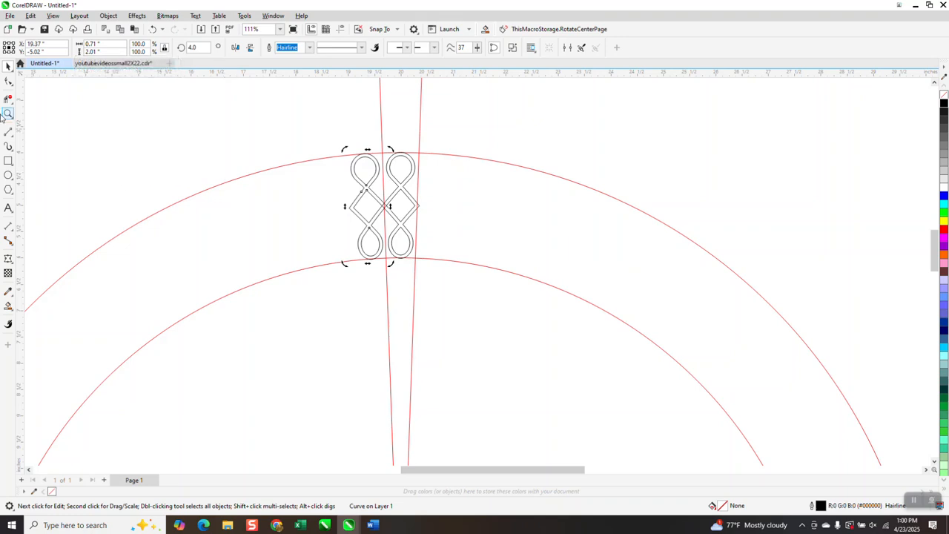
Examine up close how the rotated copy's edges cross the original motif along the guide line.
click(7, 115)
drag(384, 206, 393, 216)
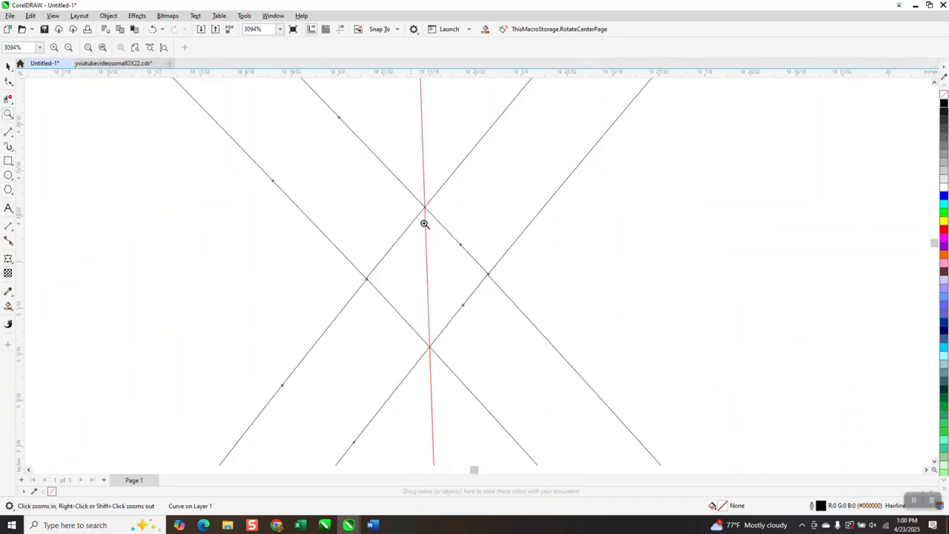
scroll(445, 239, down, 2)
scroll(487, 272, up, 3)
scroll(460, 264, down, 2)
scroll(418, 221, up, 1)
scroll(418, 221, down, 10)
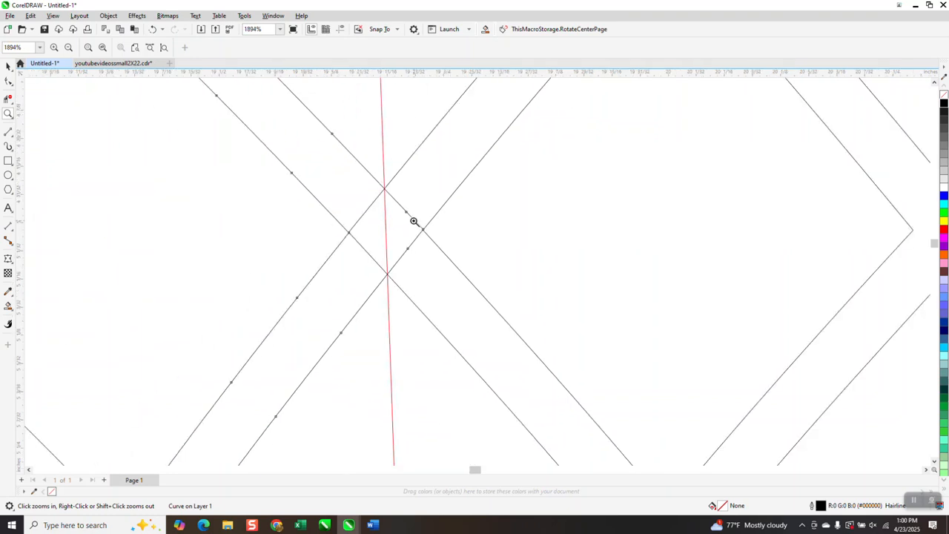
scroll(416, 212, down, 1)
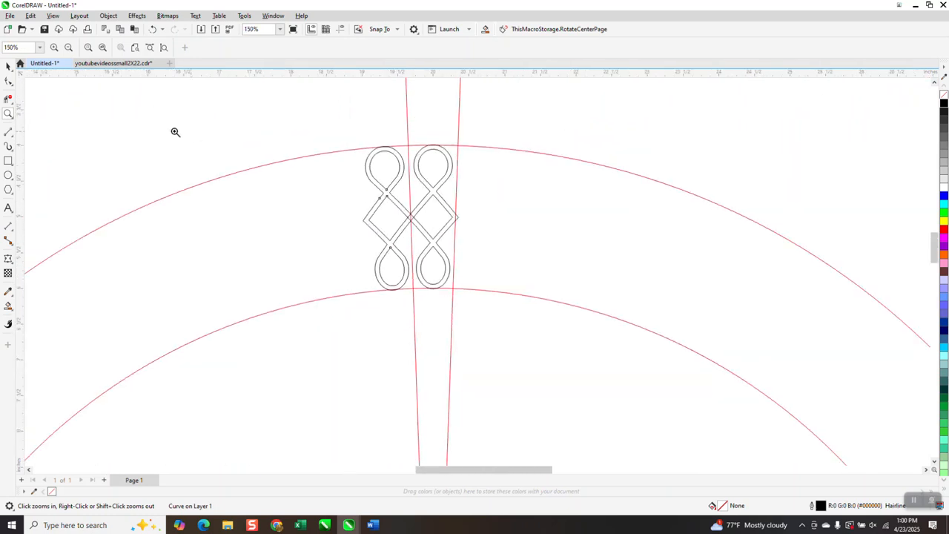
Delete the test copy of the link motif beside the guide lines.
click(8, 65)
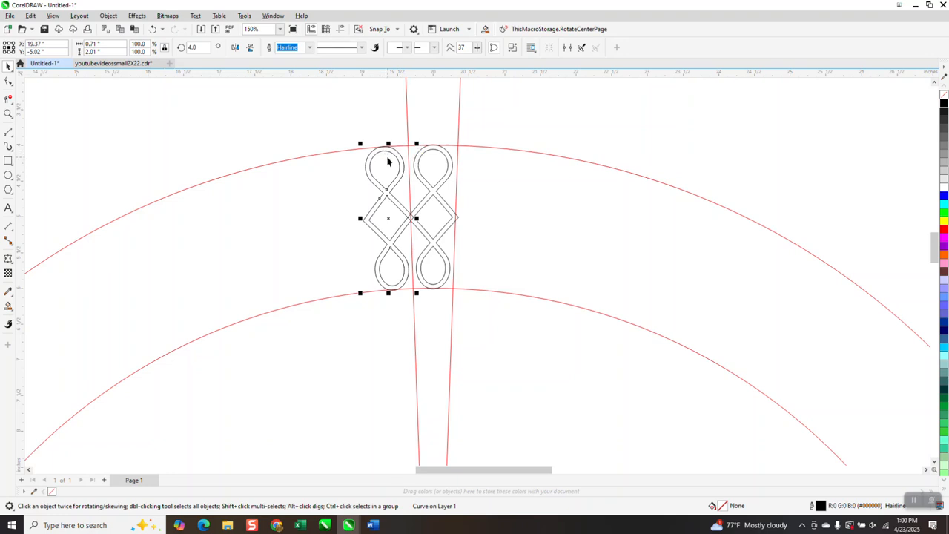
click(393, 161)
key(Delete)
Switch to Calculator, divide 360 by 4 for the number of motifs in a full circle, and close it.
key(XF86Calculator)
text(360)
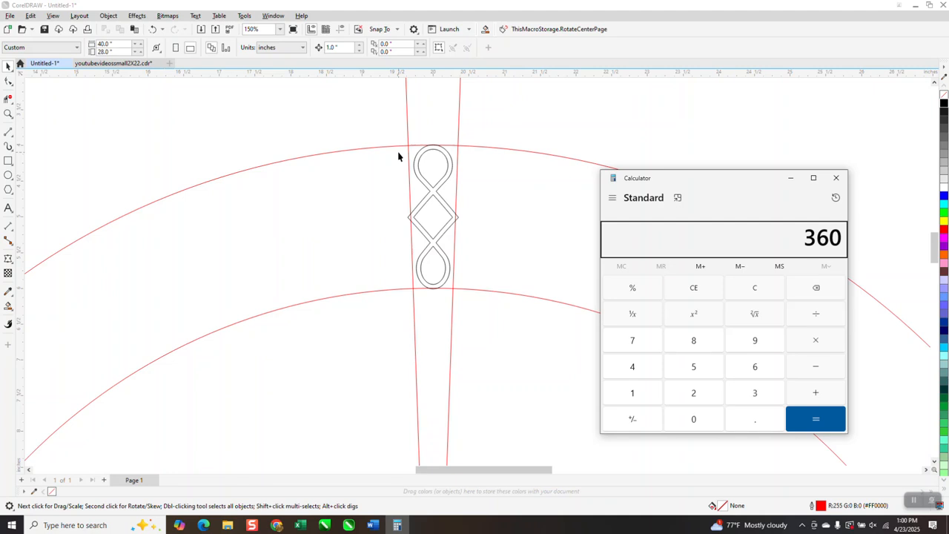
text( ÷ 4)
key(Return)
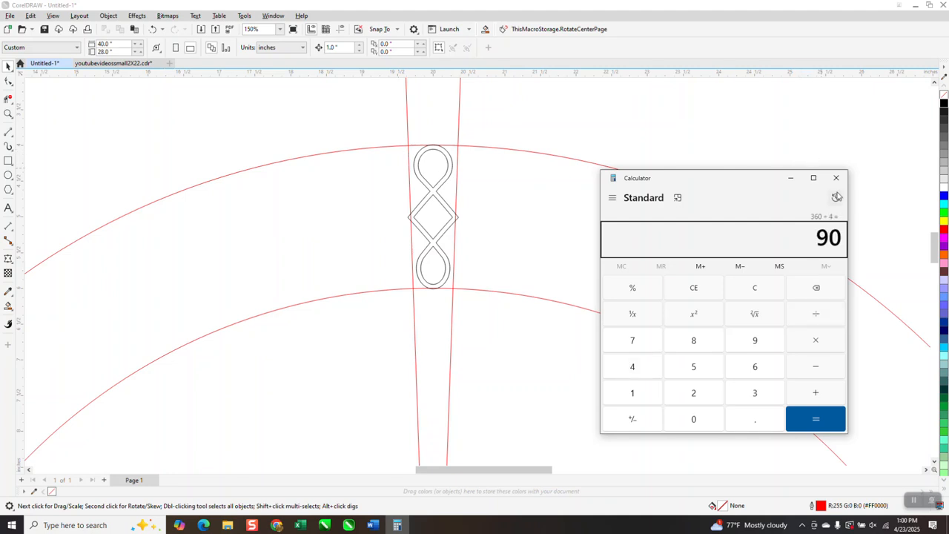
click(836, 178)
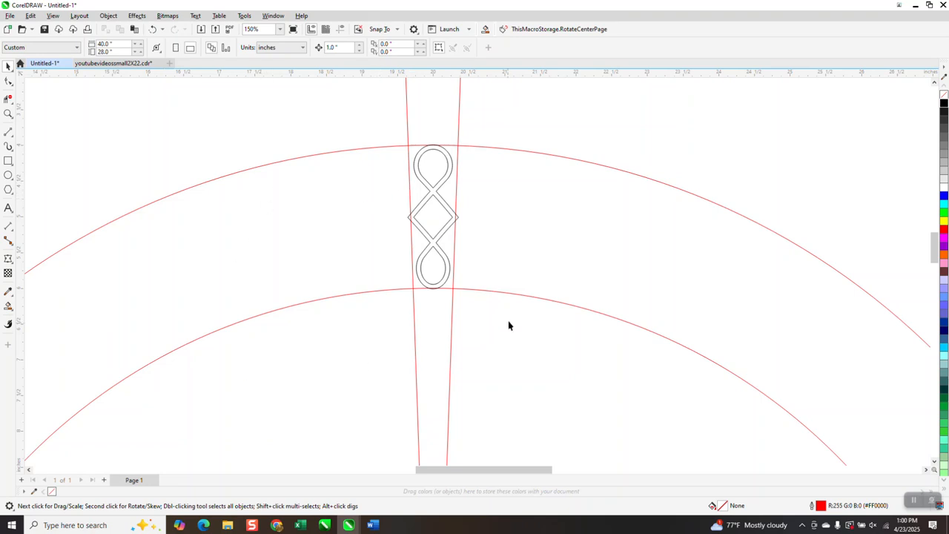
Rotate the link motif by 4 degrees about the centre at X 20, Y -14 with 89 copies to form a full ring.
click(428, 195)
click(430, 192)
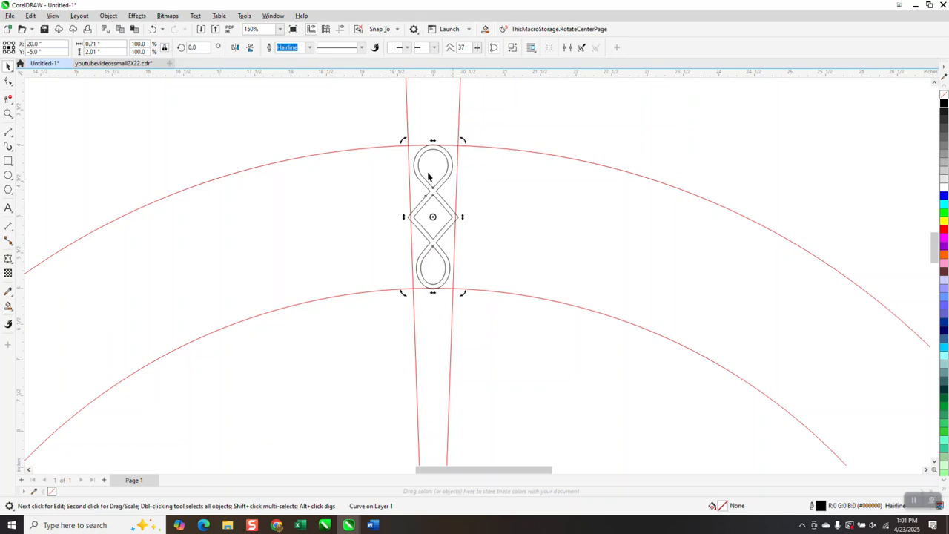
click(451, 174)
click(448, 173)
click(276, 17)
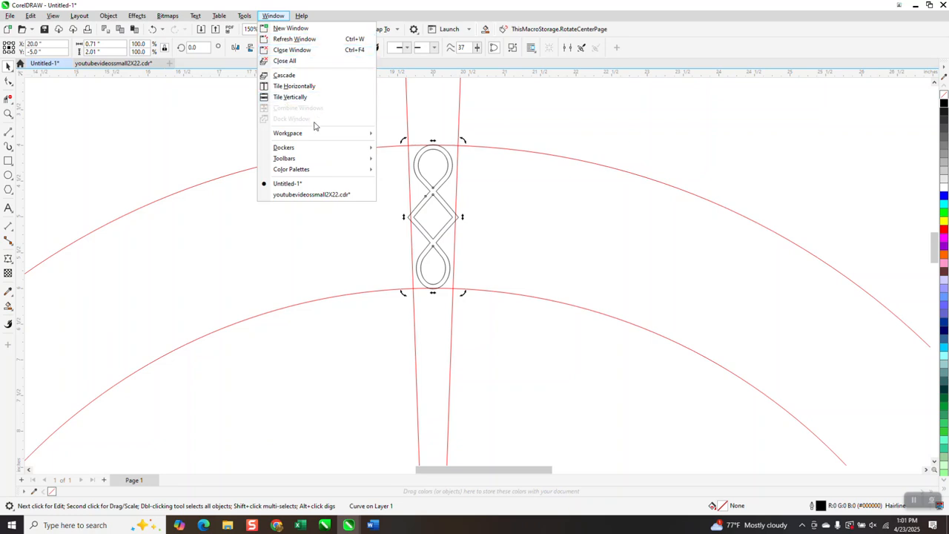
mouse_move(299, 150)
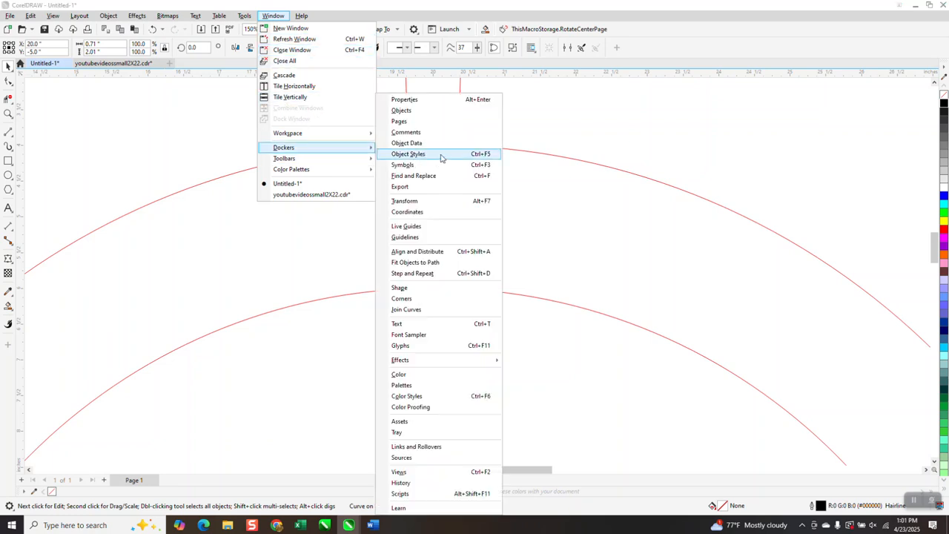
click(404, 202)
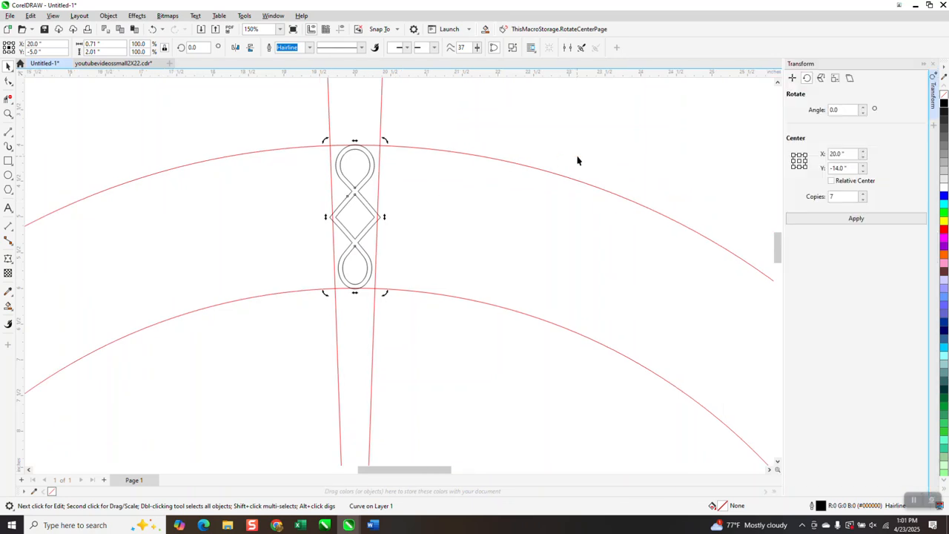
double_click(843, 110)
click(835, 196)
click(858, 219)
scroll(418, 100, down, 5)
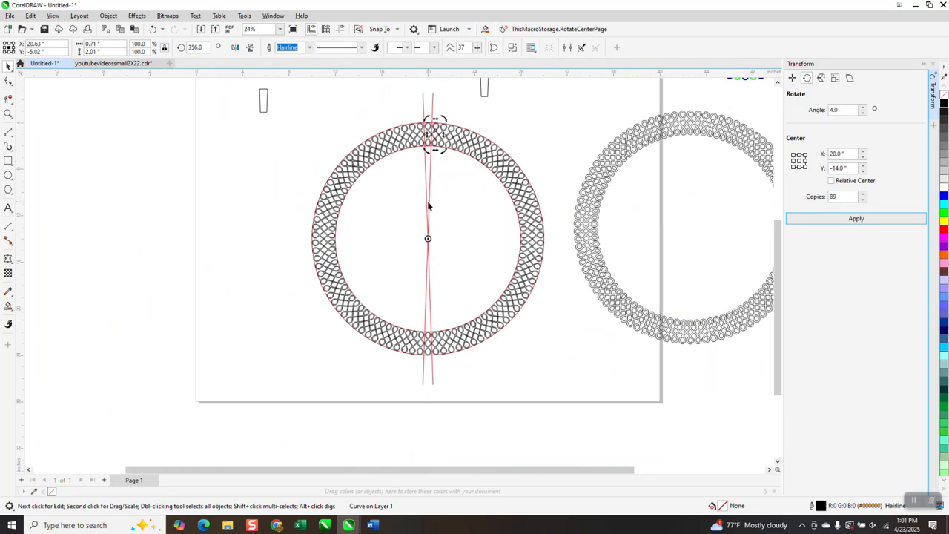
Delete the two red guide lines and the inner and outer red guide circles from the ring pattern.
click(434, 105)
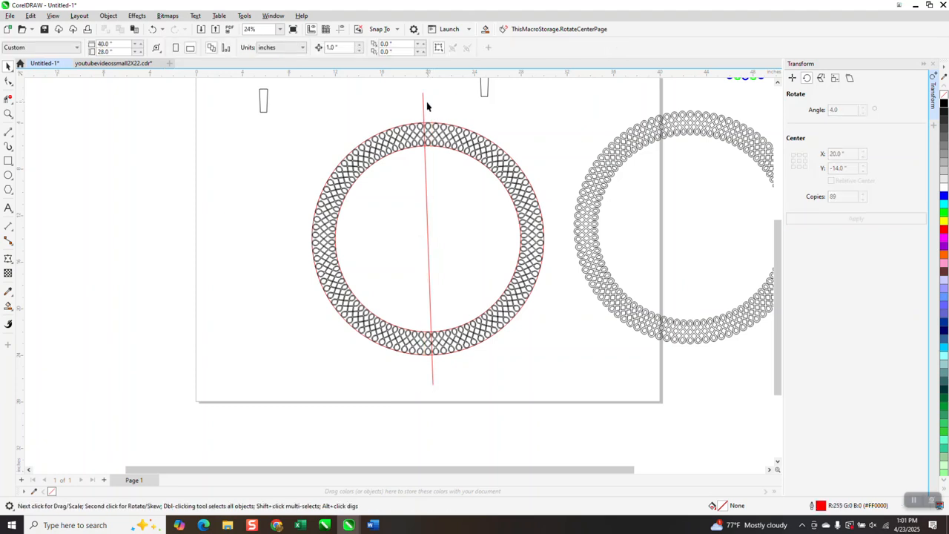
click(424, 105)
key(Delete)
click(432, 149)
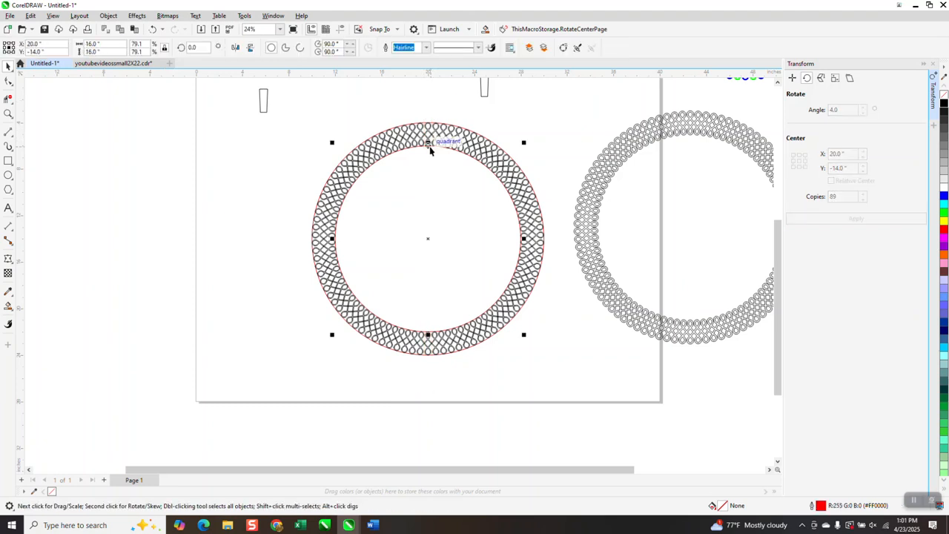
click(434, 121)
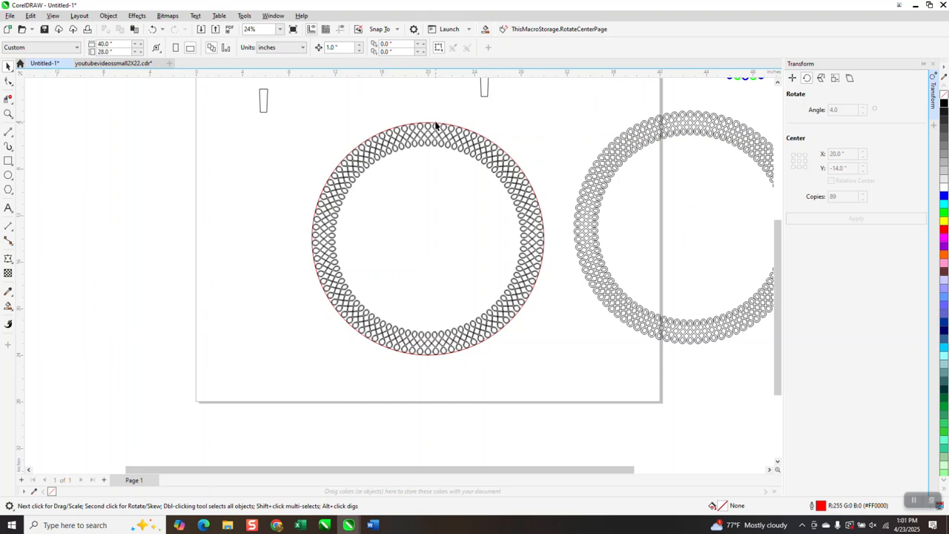
click(434, 128)
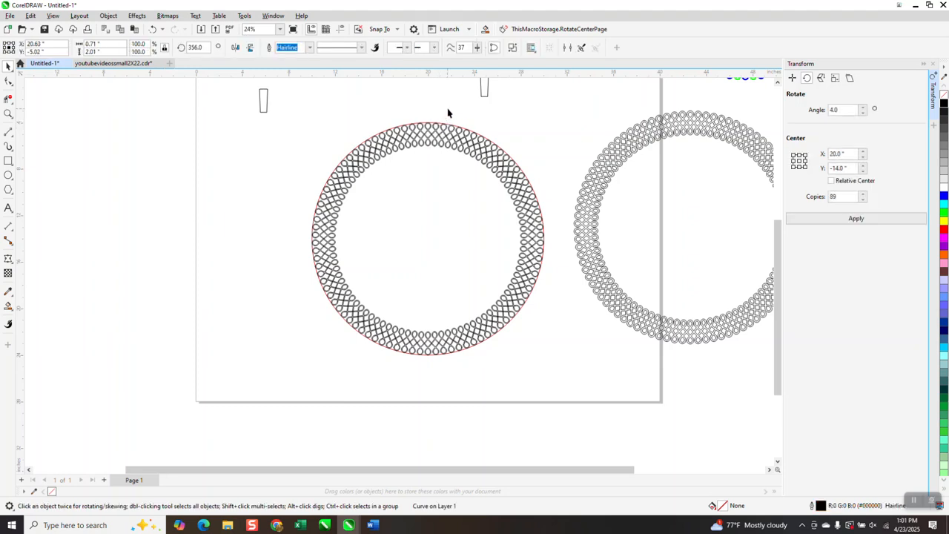
click(447, 113)
click(440, 123)
click(439, 126)
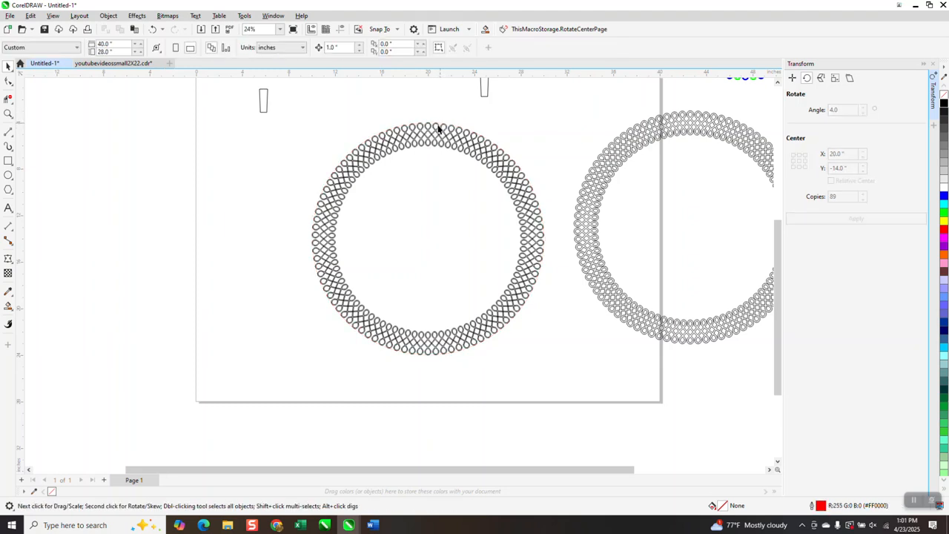
Weld all the overlapping link motifs of the ring into one single curve.
click(8, 114)
drag(373, 123, 426, 162)
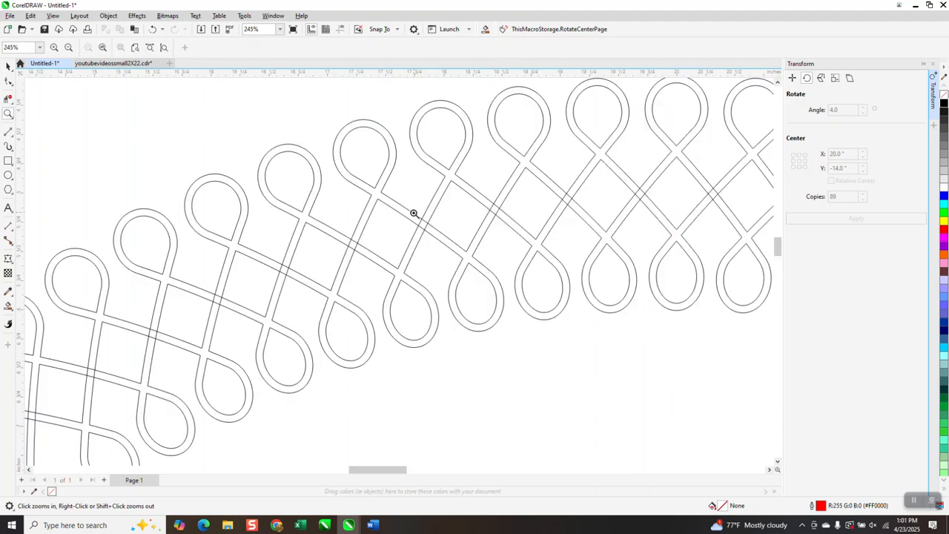
drag(413, 212, 450, 239)
scroll(368, 166, down, 10)
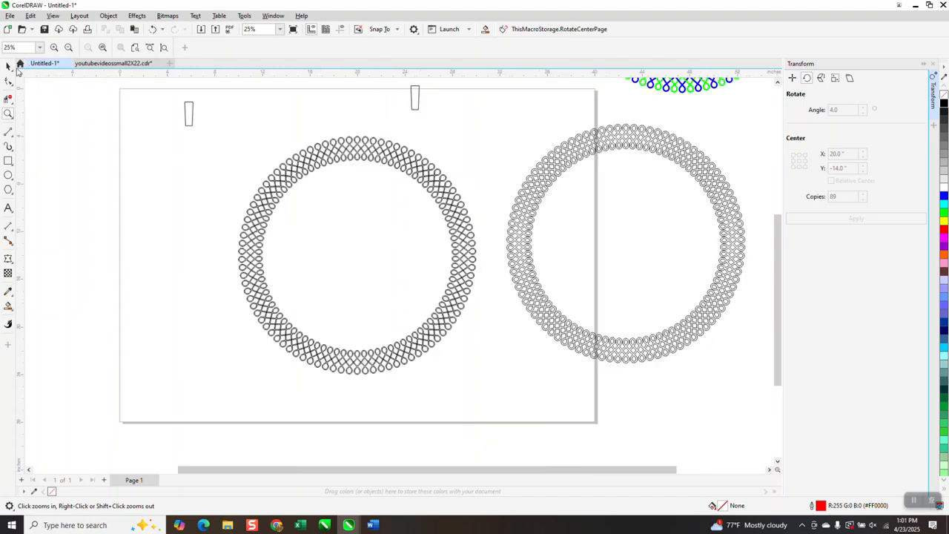
click(8, 66)
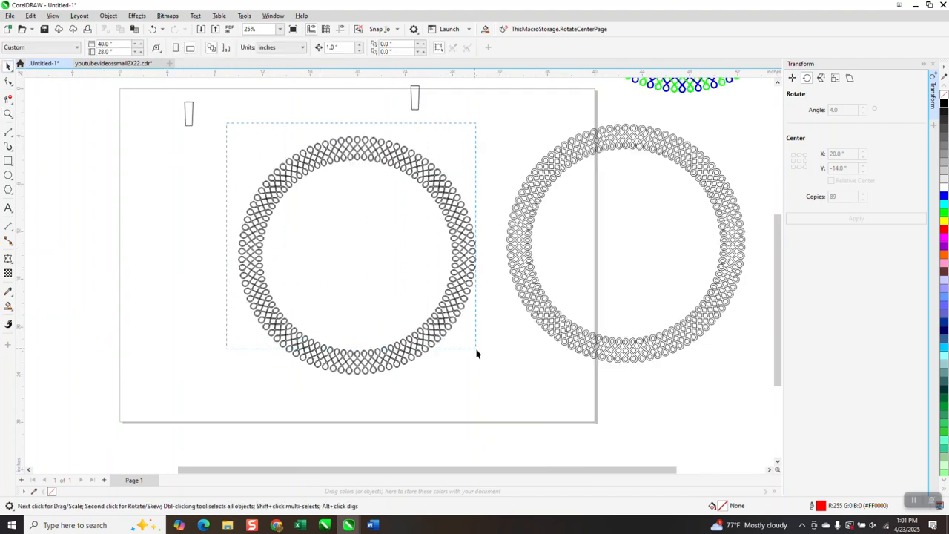
drag(496, 382, 497, 376)
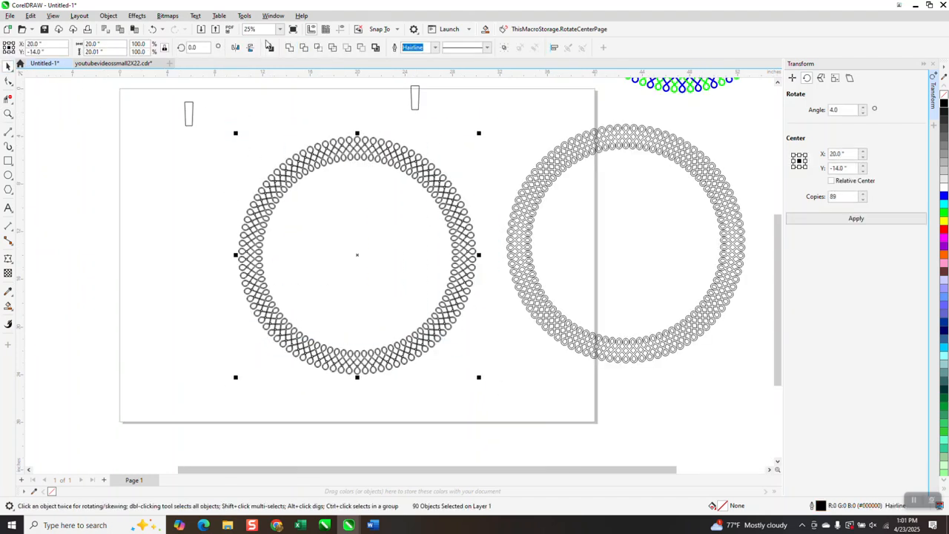
click(290, 47)
click(8, 114)
drag(338, 135, 384, 177)
scroll(389, 174, down, 4)
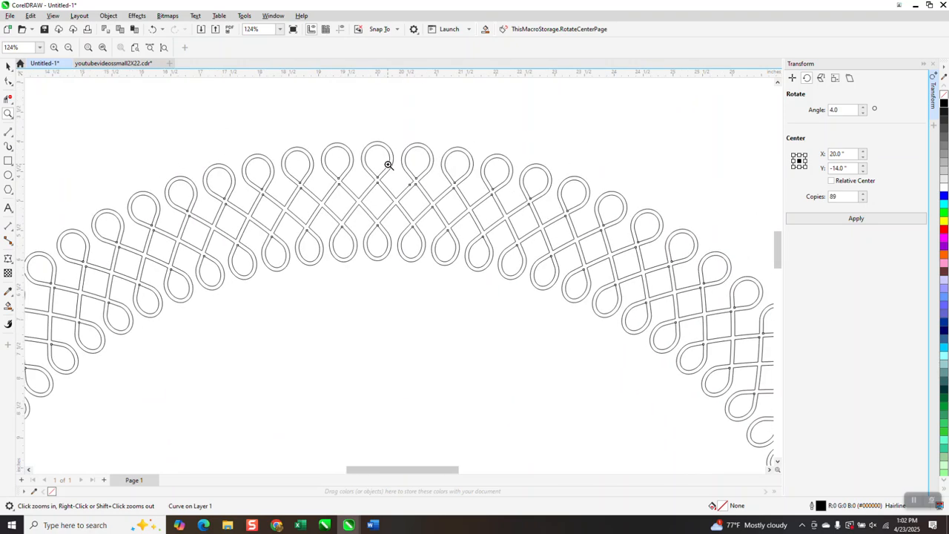
scroll(377, 171, down, 1)
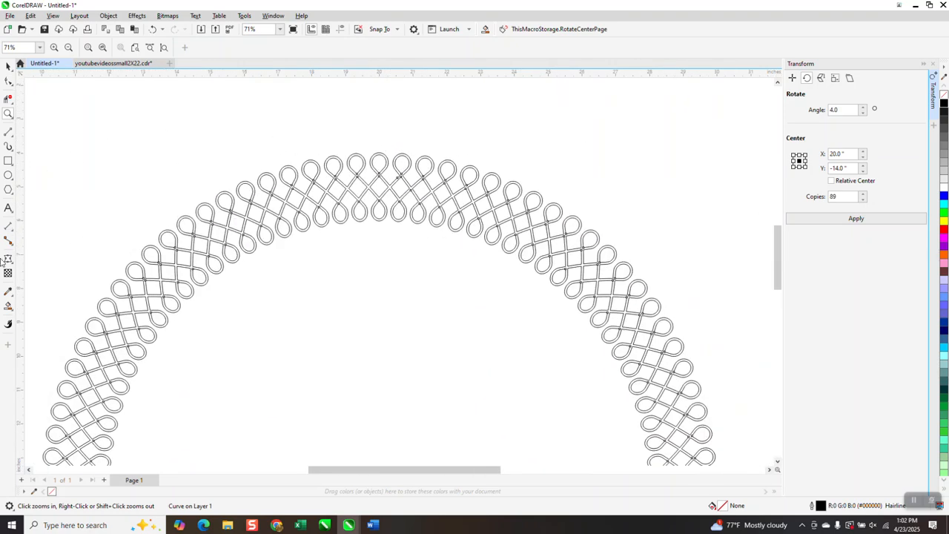
Fill the welded ring with blue.
click(9, 306)
scroll(141, 152, down, 2)
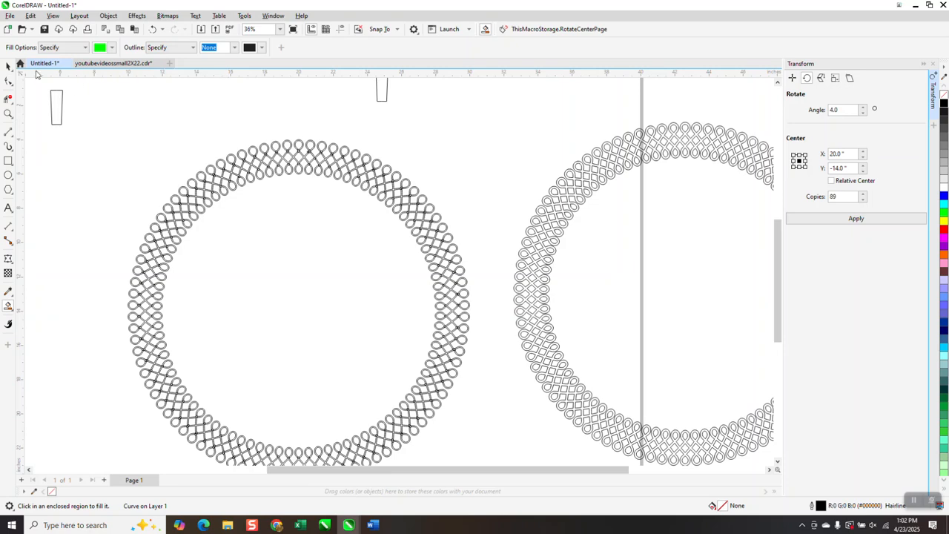
click(8, 65)
scroll(148, 185, down, 2)
drag(115, 122, 350, 355)
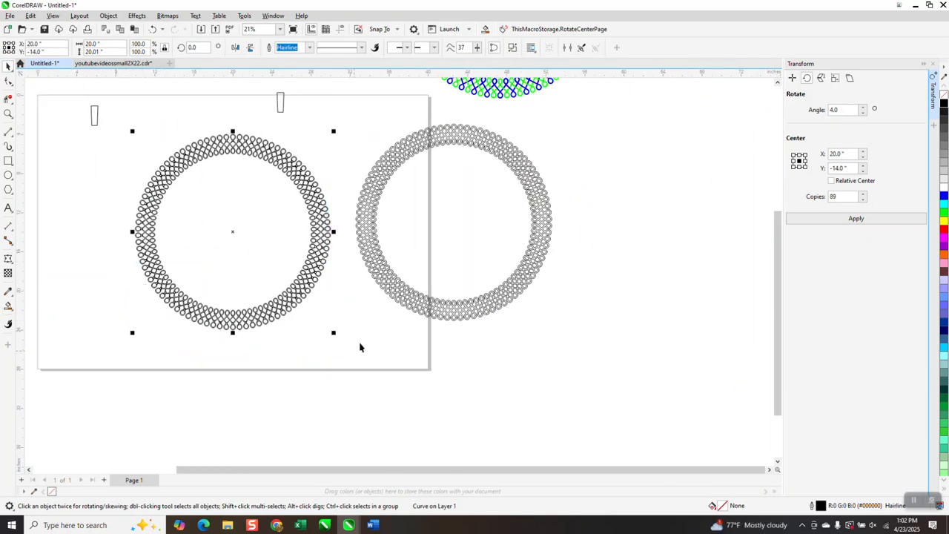
click(945, 196)
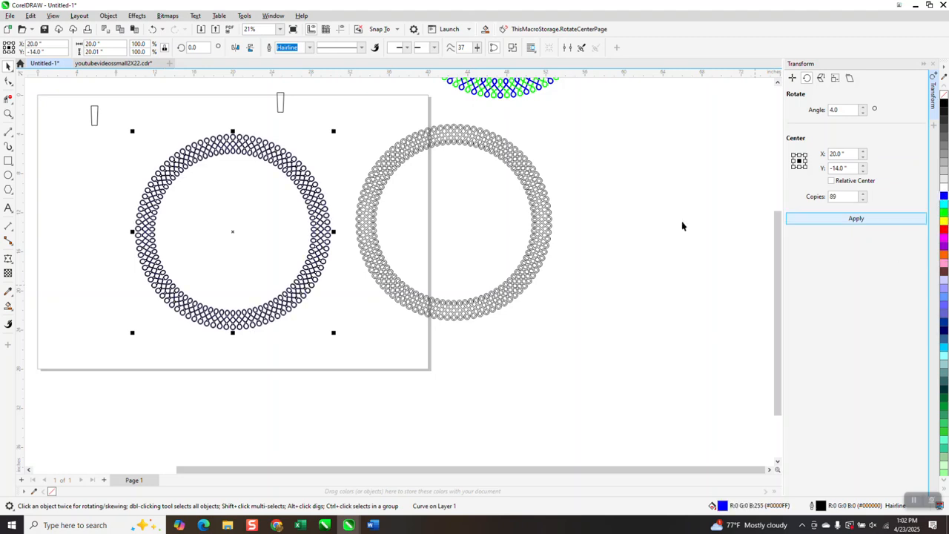
Fill the welded ring with red and remove its outline.
click(9, 113)
click(254, 159)
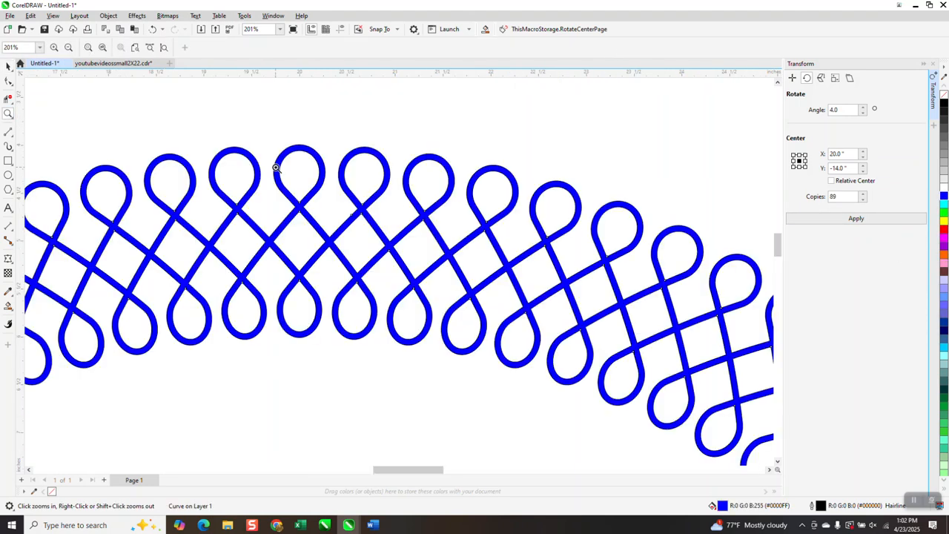
scroll(300, 169, down, 1)
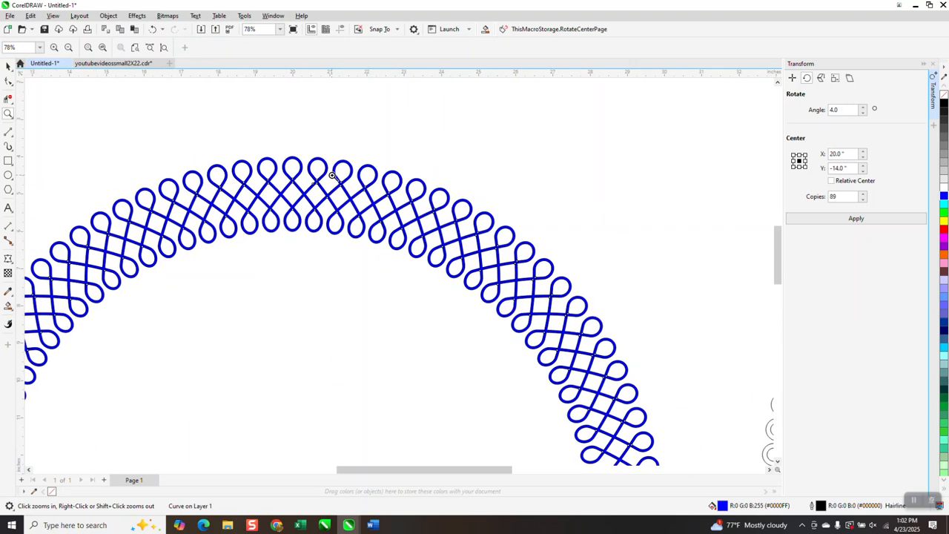
scroll(333, 177, down, 1)
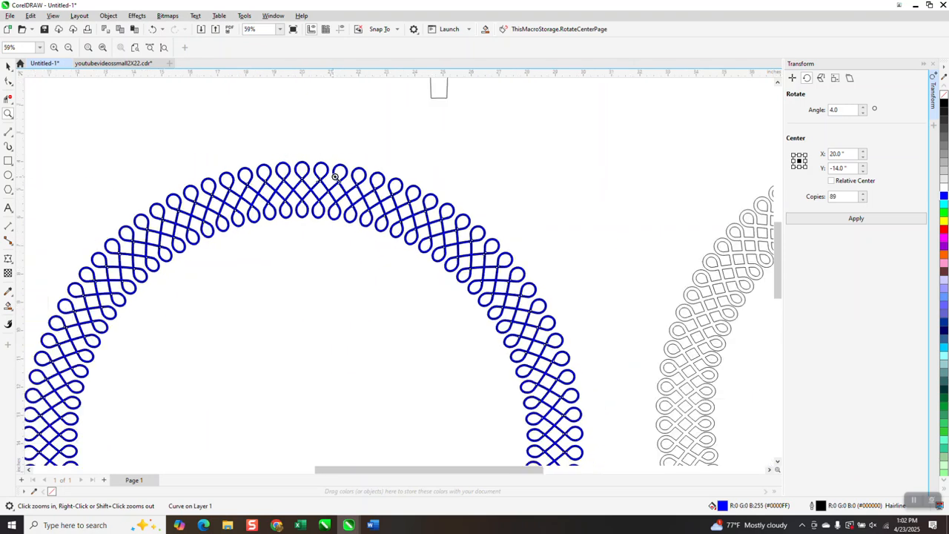
click(943, 231)
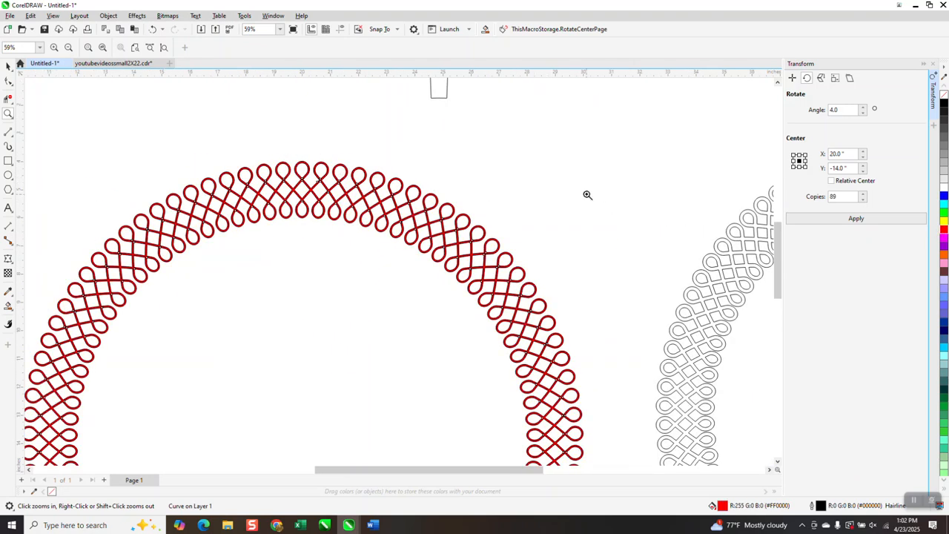
right_click(944, 97)
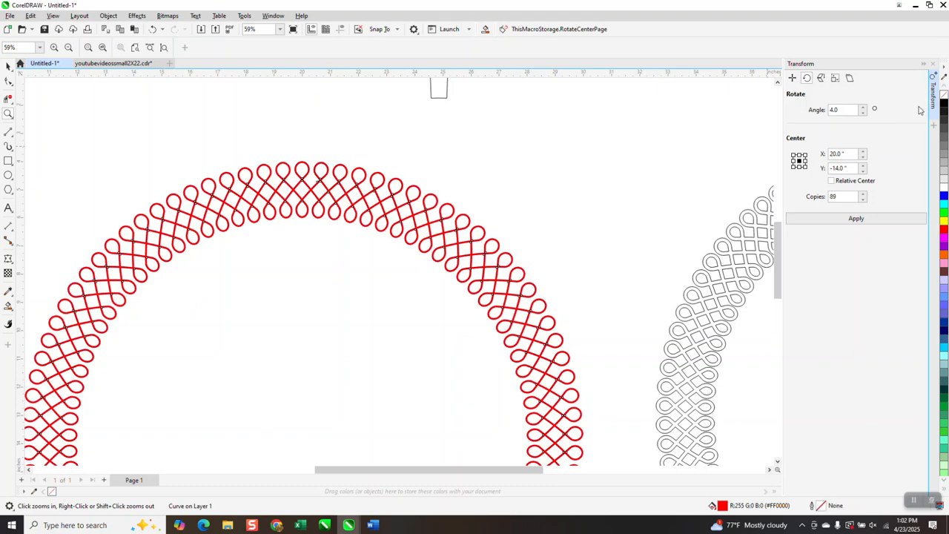
right_click(418, 144)
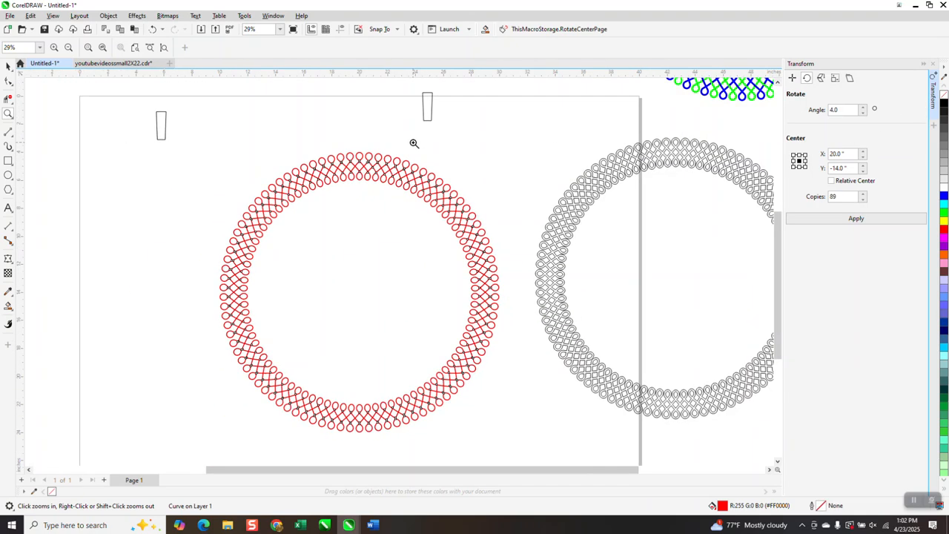
right_click(414, 143)
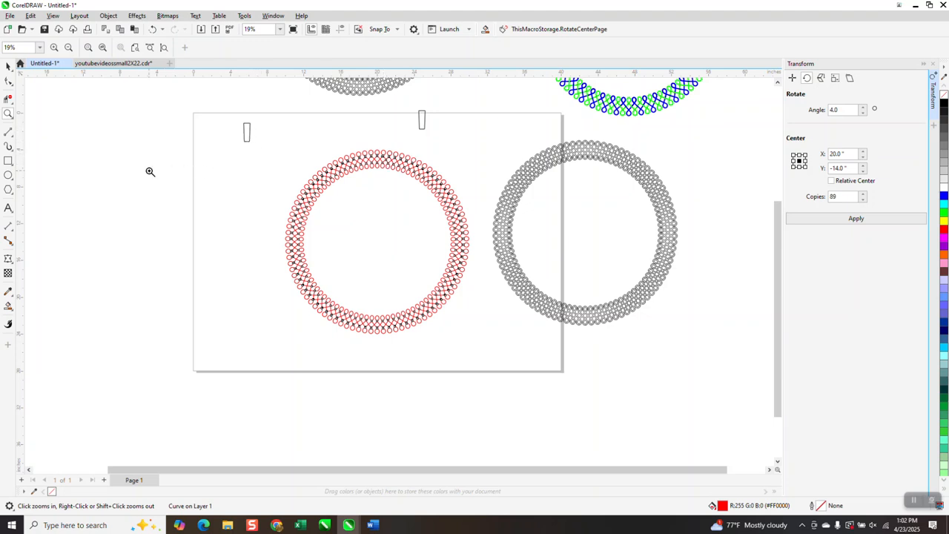
Draw a vertical 2-point line about 16 inches long beside the red ring and set its outline width to 0.5 in.
click(11, 139)
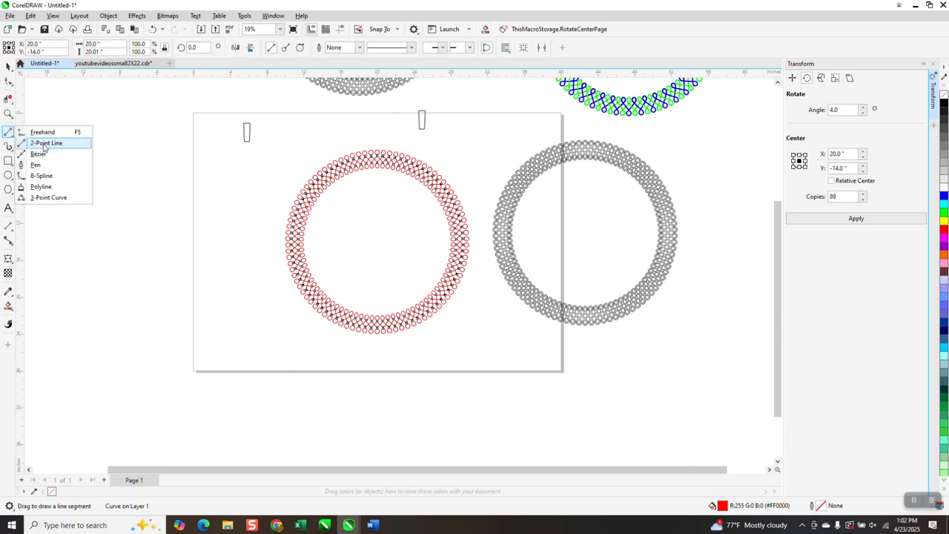
click(43, 143)
drag(218, 157, 217, 303)
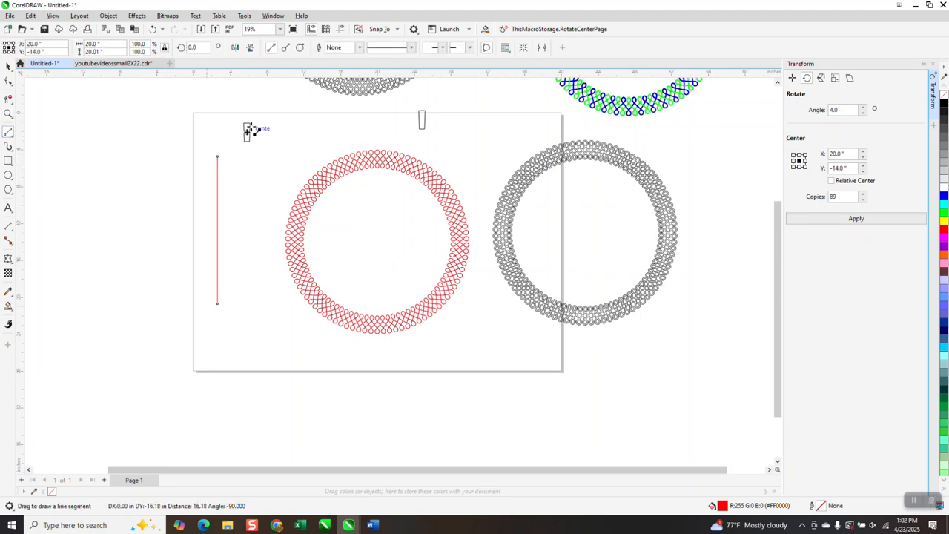
click(355, 48)
click(359, 48)
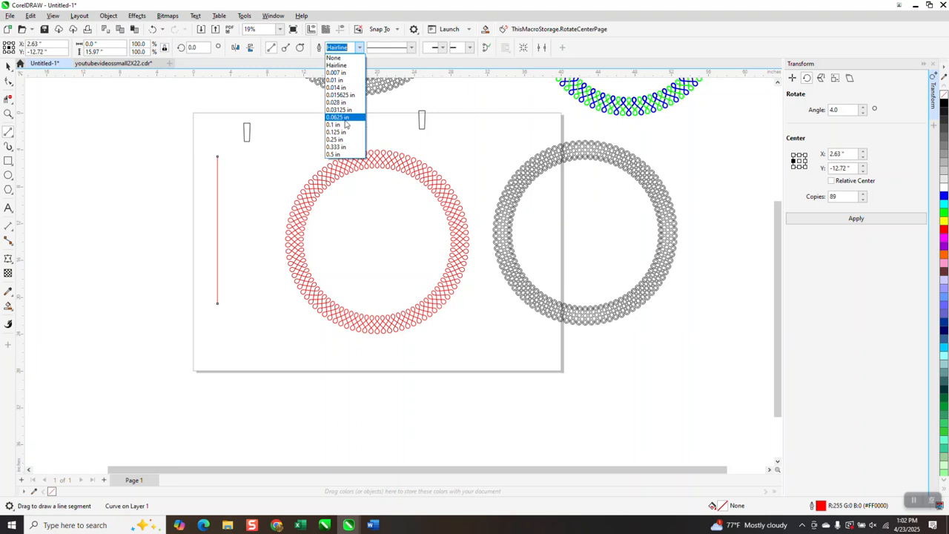
click(341, 156)
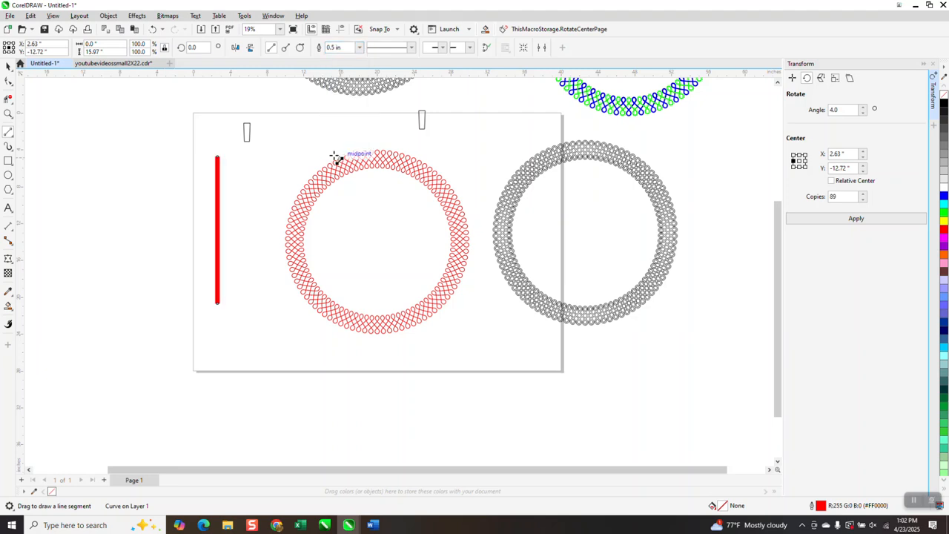
Examine the upper end of the thick red line in Wireframe view.
click(9, 113)
drag(208, 154, 239, 171)
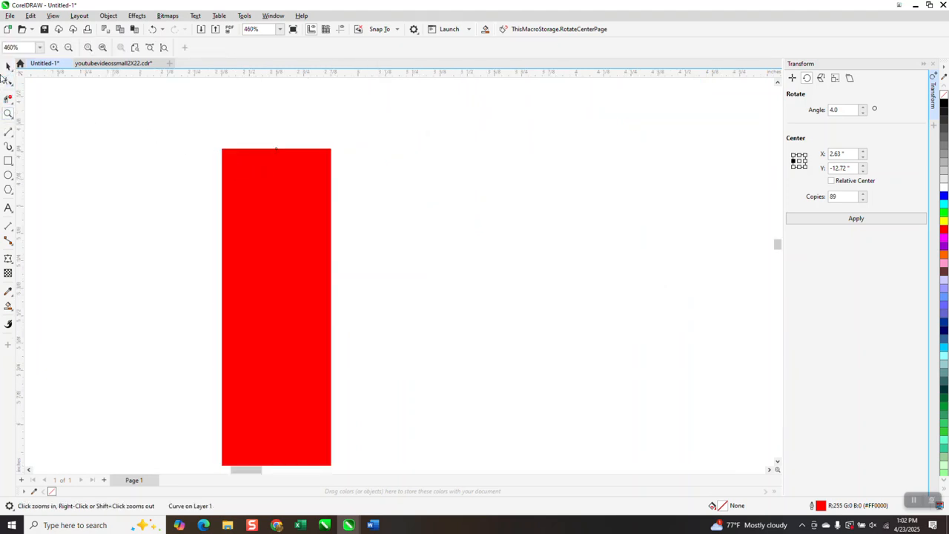
click(8, 67)
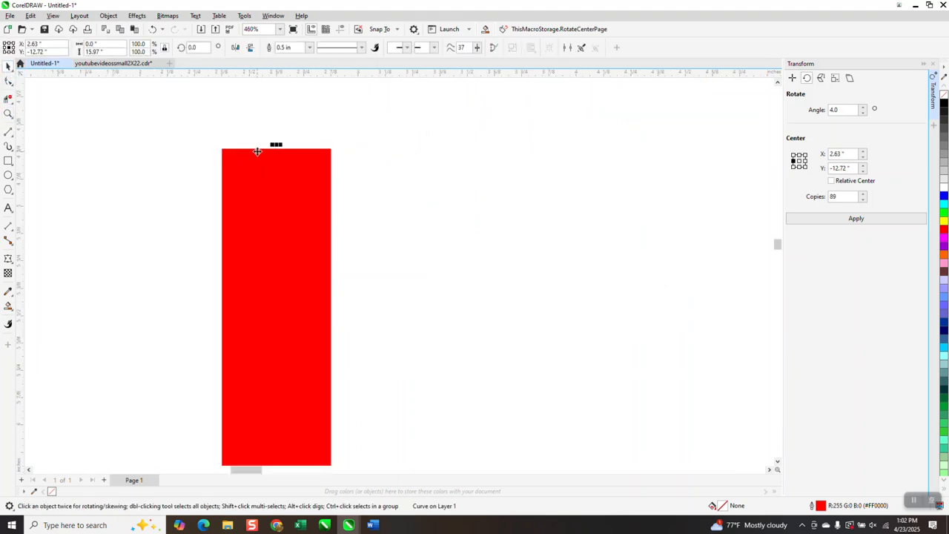
click(58, 18)
click(67, 29)
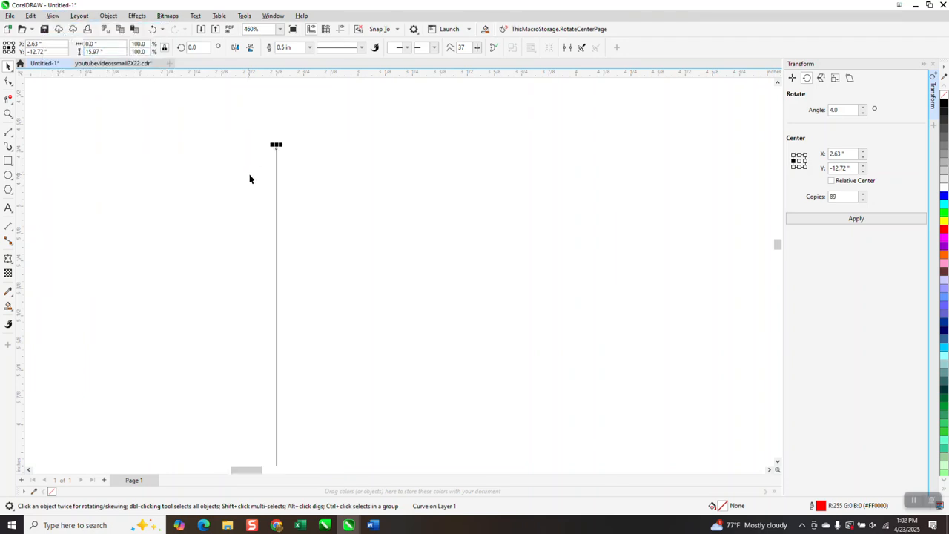
Return the drawing display to Enhanced view to look at the thick line's outline.
click(154, 30)
click(173, 31)
click(52, 16)
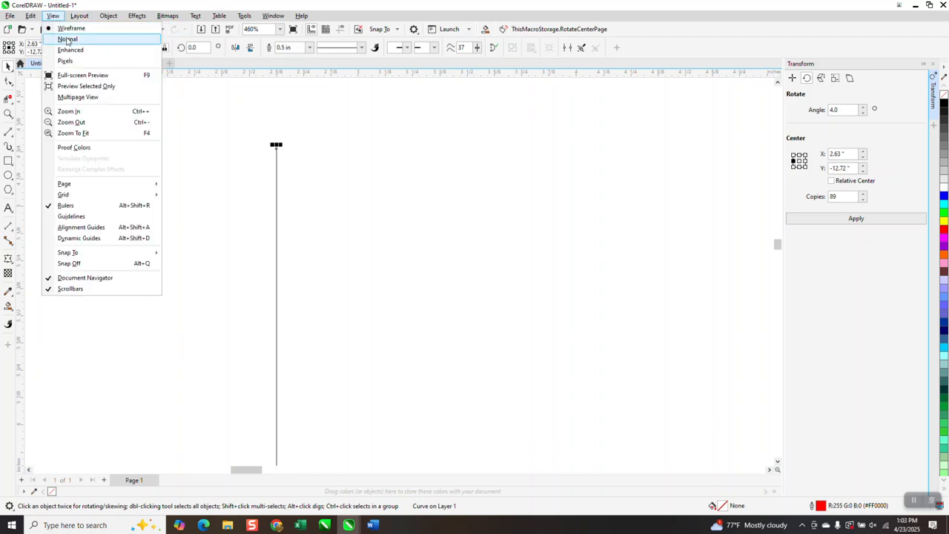
click(70, 50)
scroll(250, 102, down, 1)
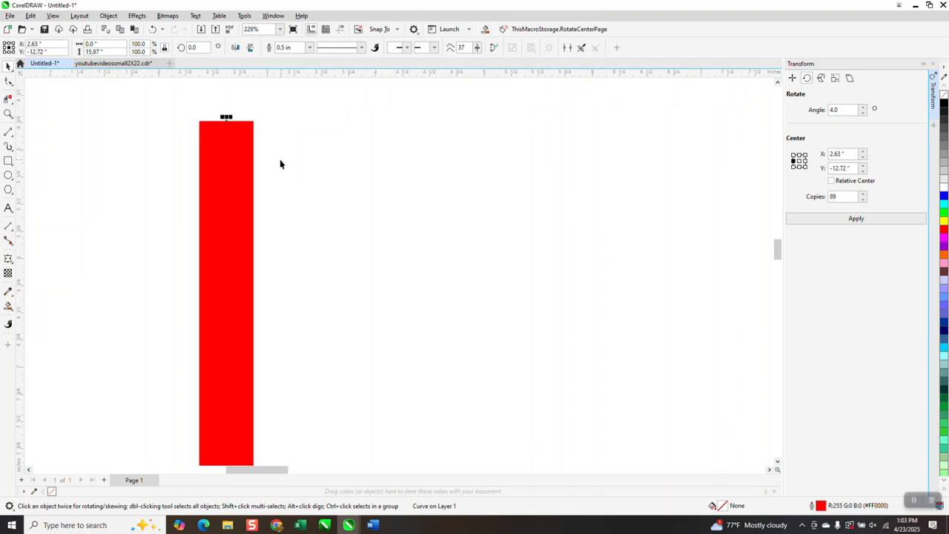
Convert the thick red line's outline to an object, undoing and redoing the conversion to compare the two states.
click(110, 17)
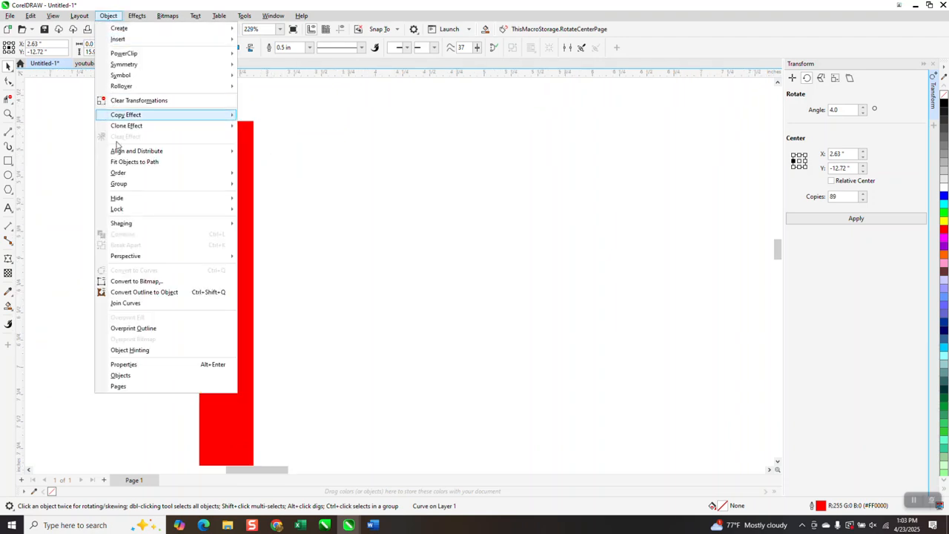
click(166, 292)
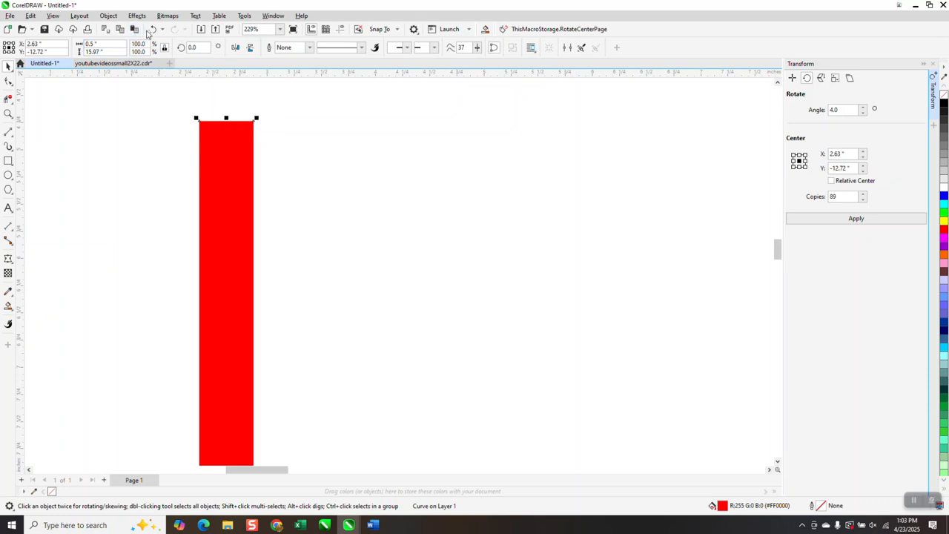
click(152, 29)
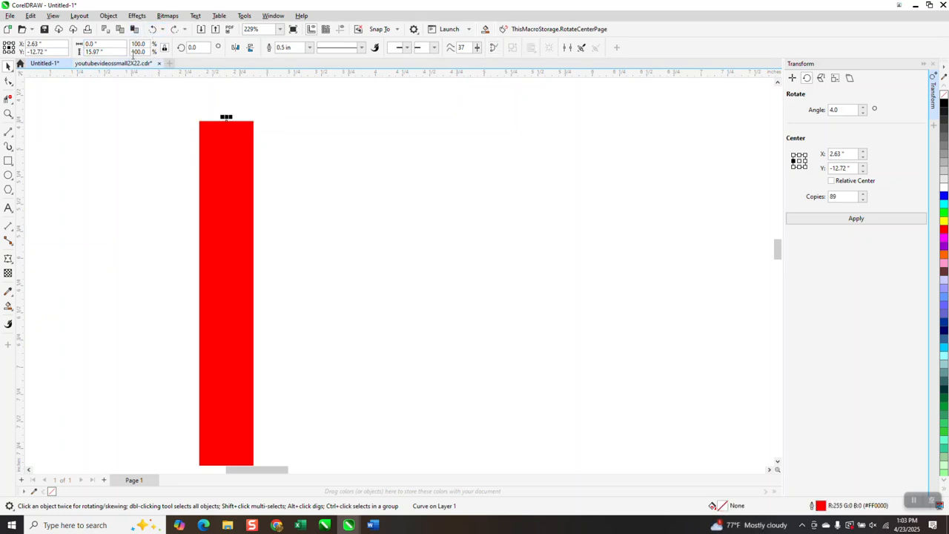
click(173, 29)
Remove the converted bar's red fill and give it a black hairline outline.
scroll(275, 121, down, 1)
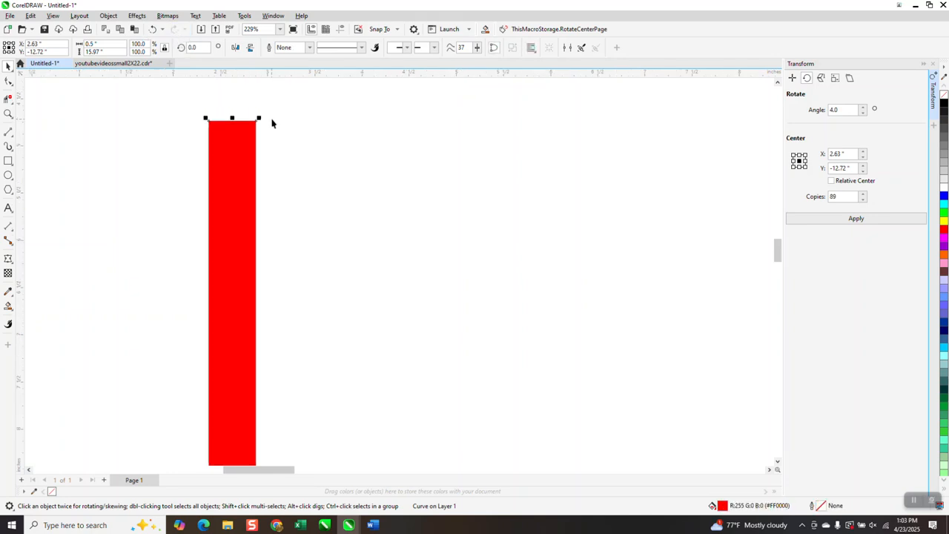
click(944, 89)
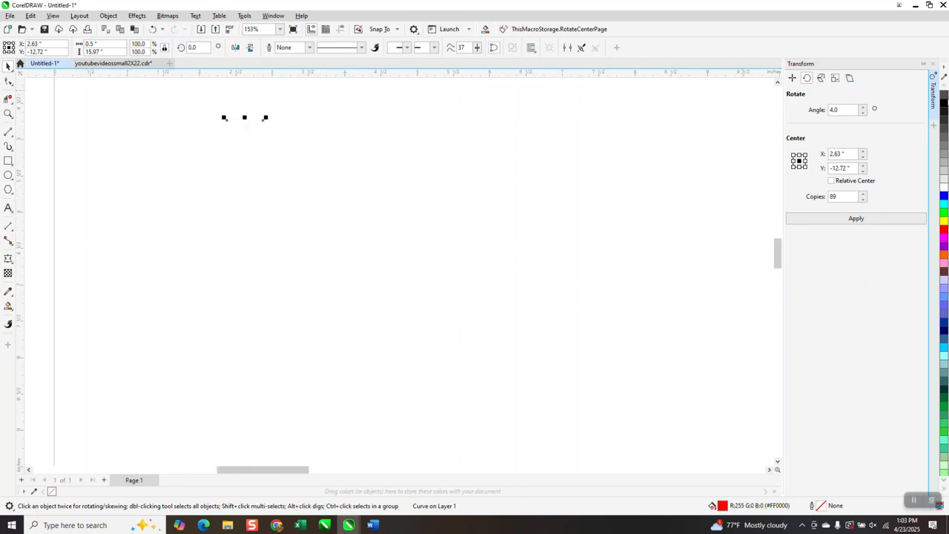
right_click(944, 103)
scroll(425, 143, down, 4)
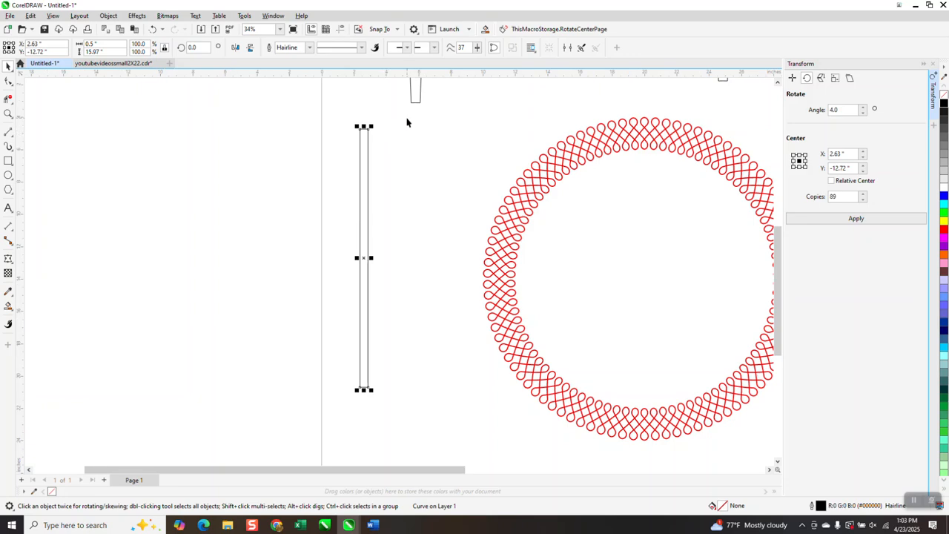
Close the Transform settings and examine the red ring's links up close beside the black outlined ring.
click(933, 65)
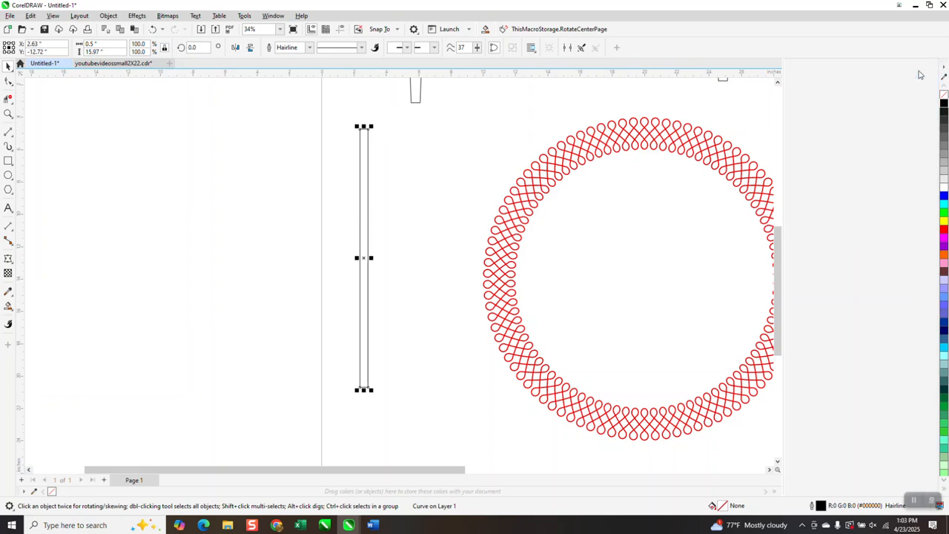
scroll(278, 121, down, 1)
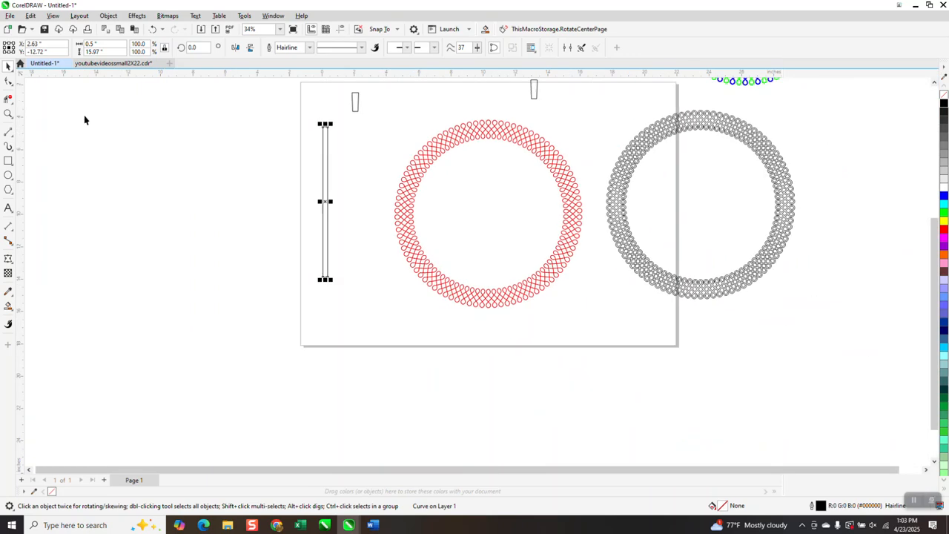
click(10, 112)
drag(407, 184, 608, 329)
drag(533, 202, 655, 302)
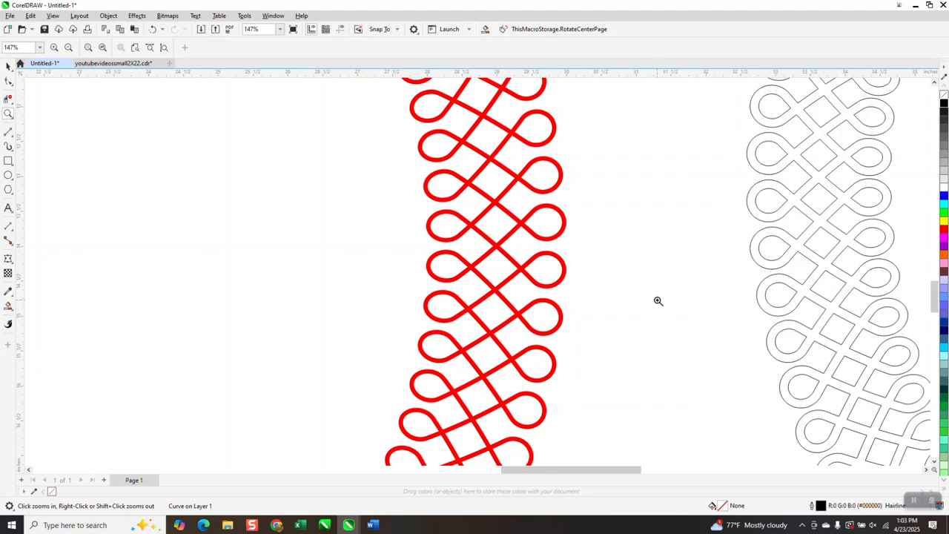